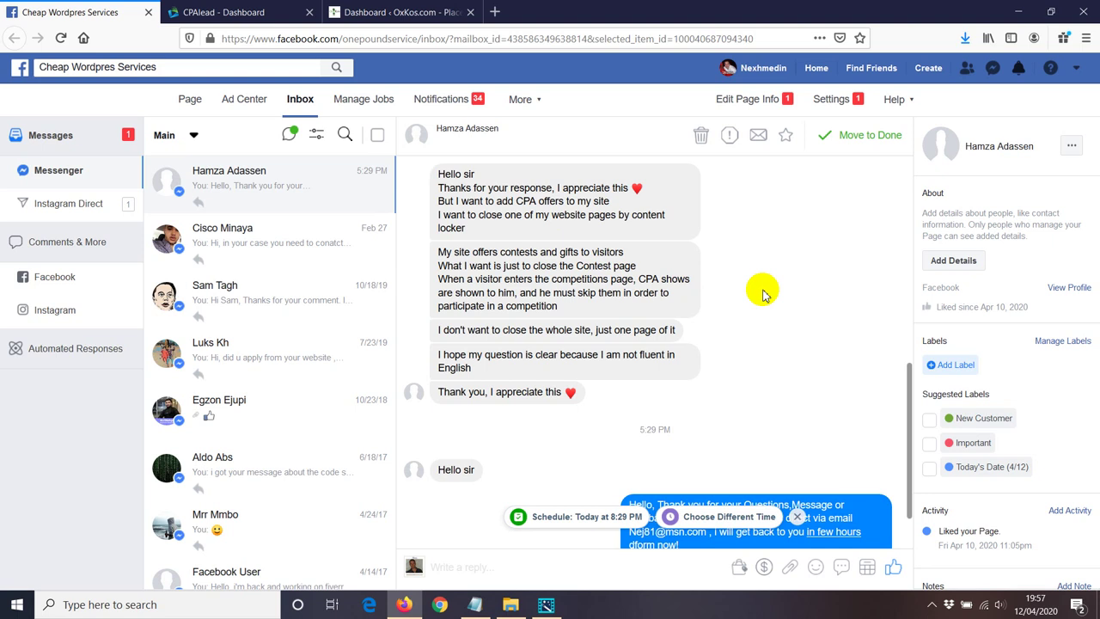
Switch from the Facebook Page Inbox conversation to the CPAlead affiliate dashboard
click(278, 9)
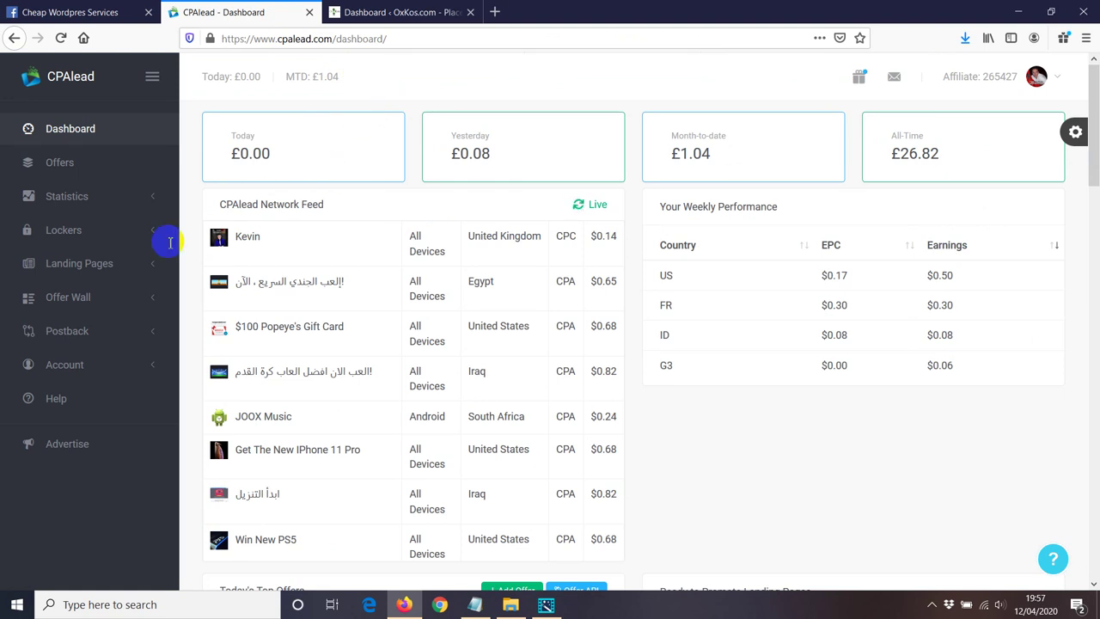
Expand the landing pages section in CPAlead, then move over to the OxKos.com site
click(81, 270)
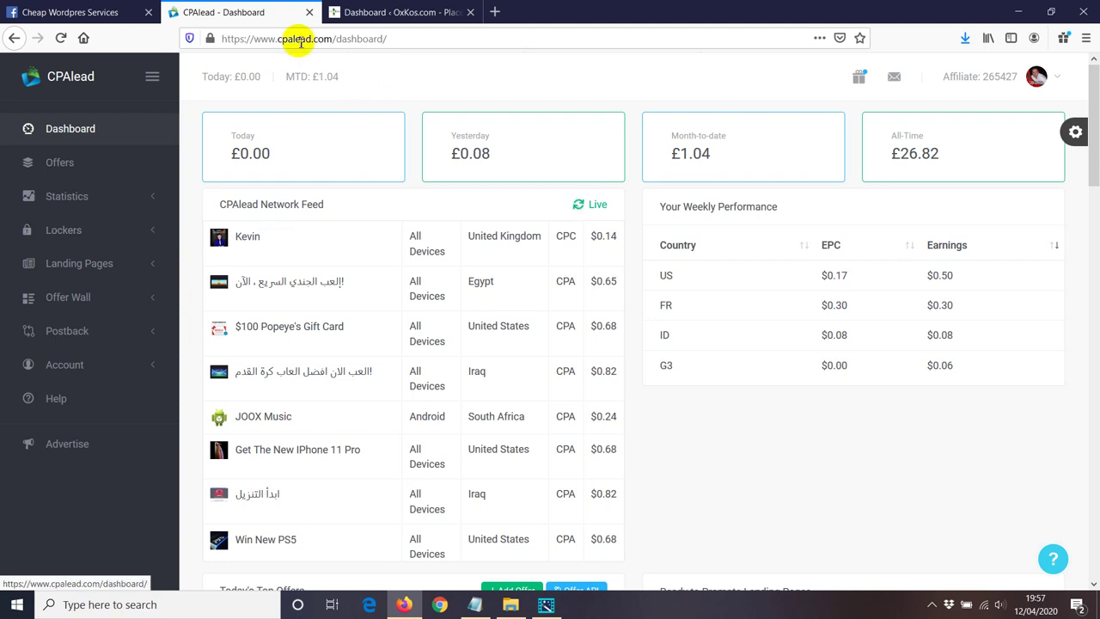
click(365, 13)
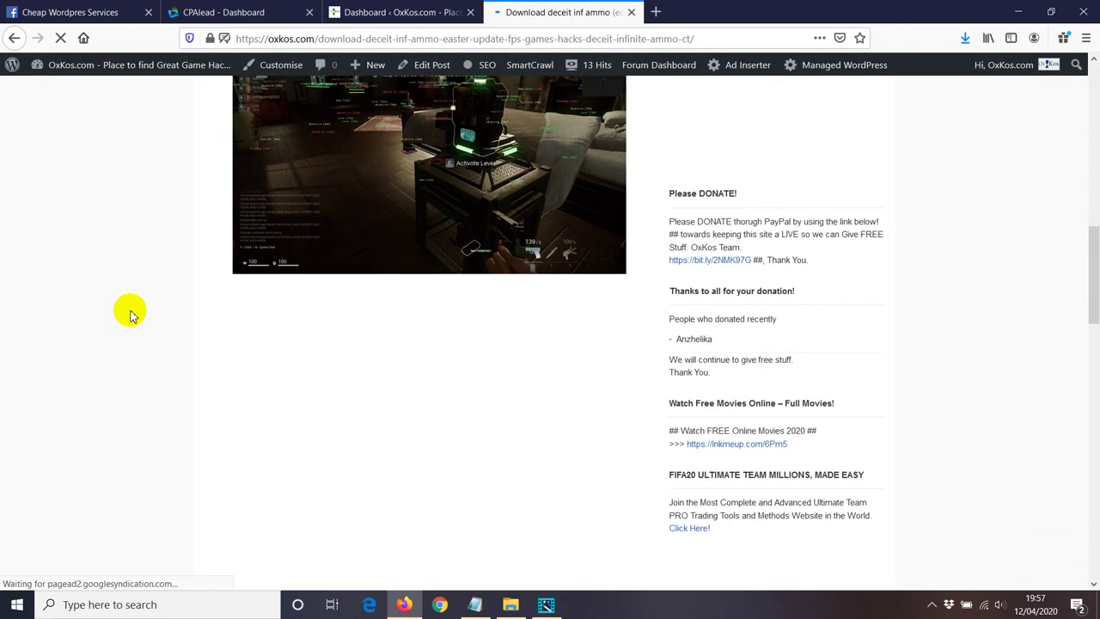
scroll(131, 314, down, 2)
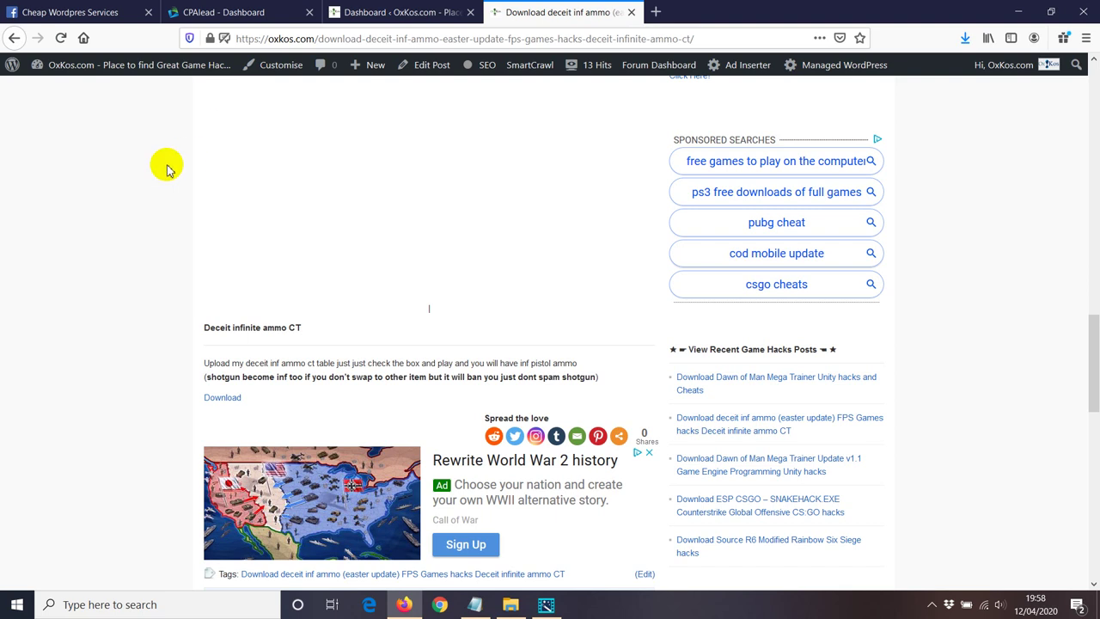
From the WordPress dashboard, start a new post titled 'test post'
click(396, 12)
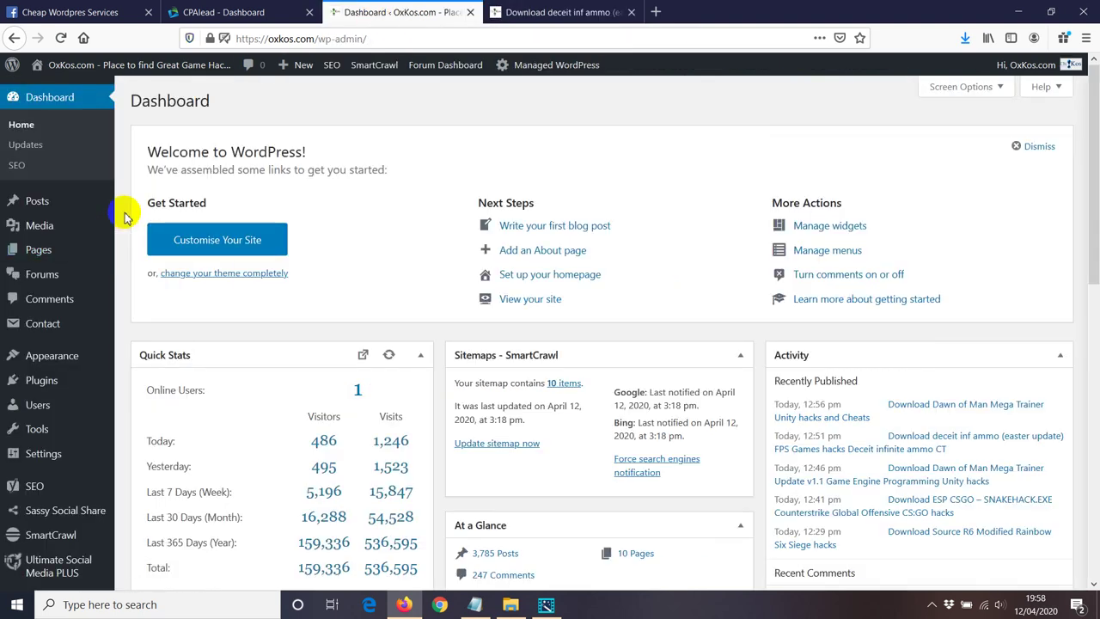
click(39, 203)
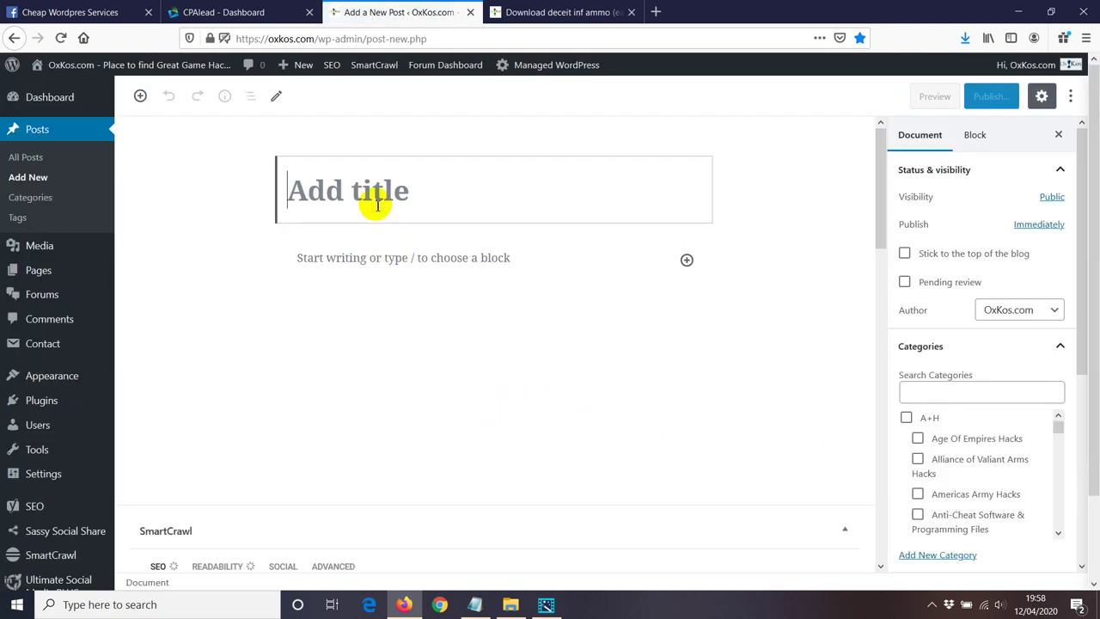
text(te)
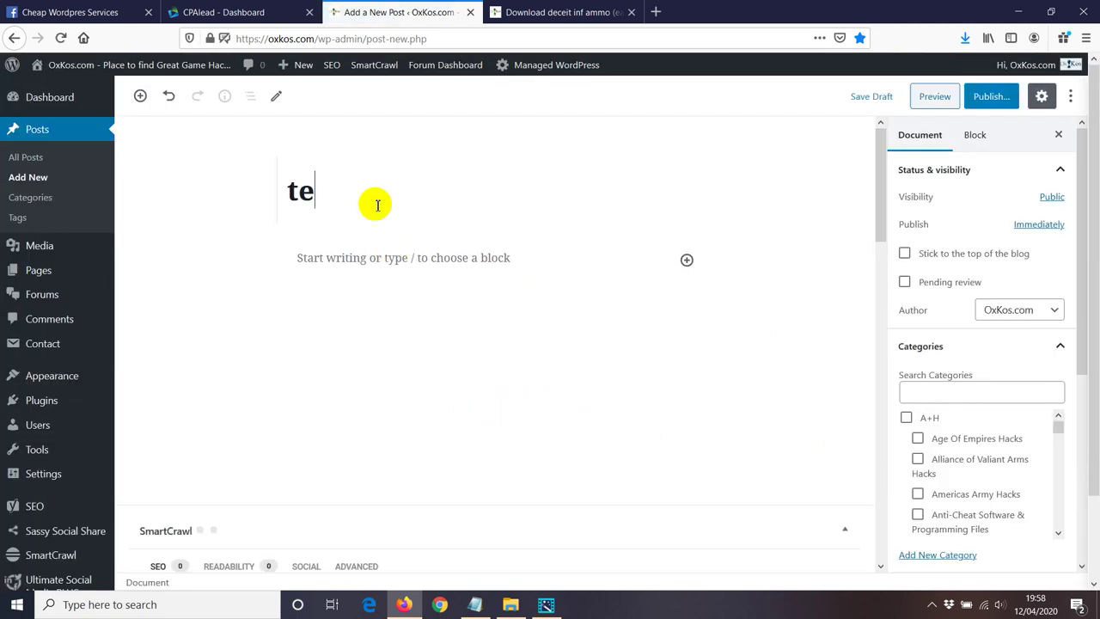
text(st post)
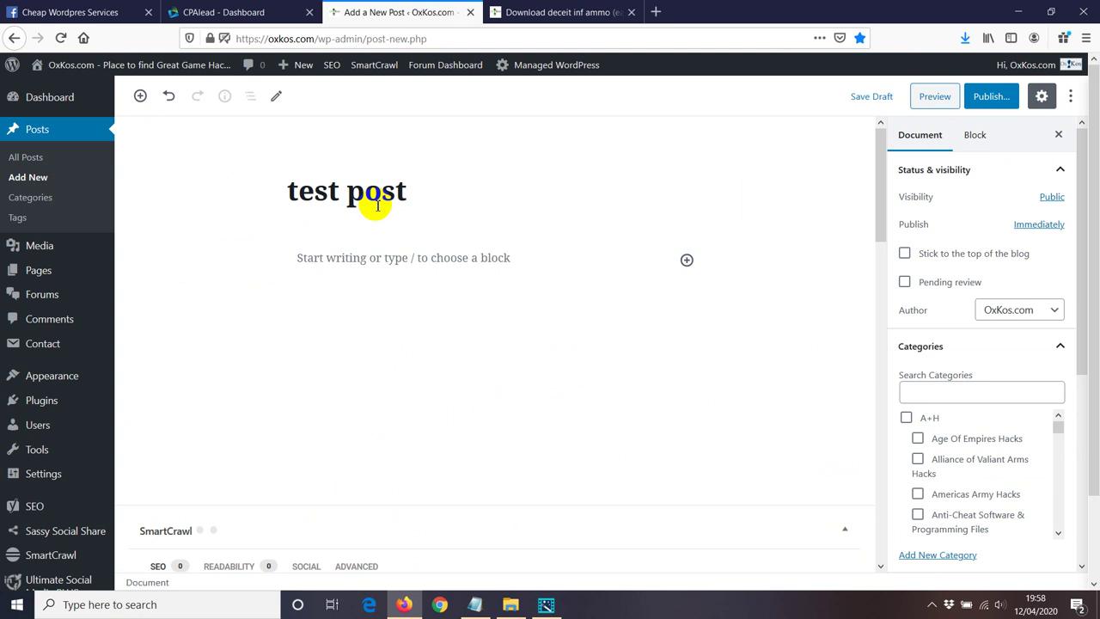
Add a paragraph reading 'tes post' with an empty new block beneath it
click(387, 261)
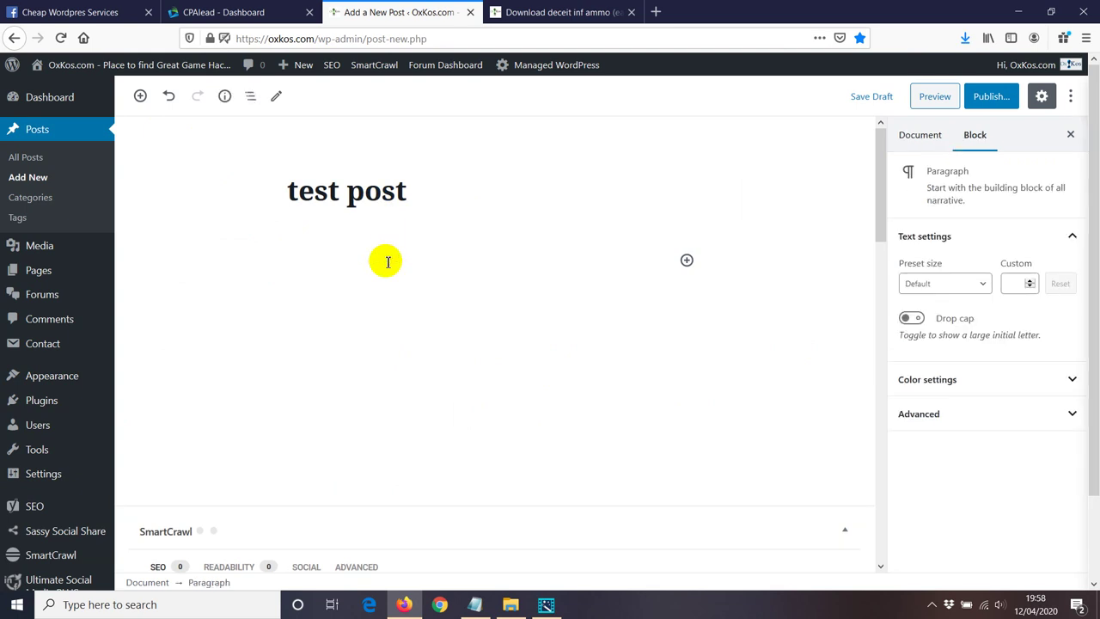
text(tes post)
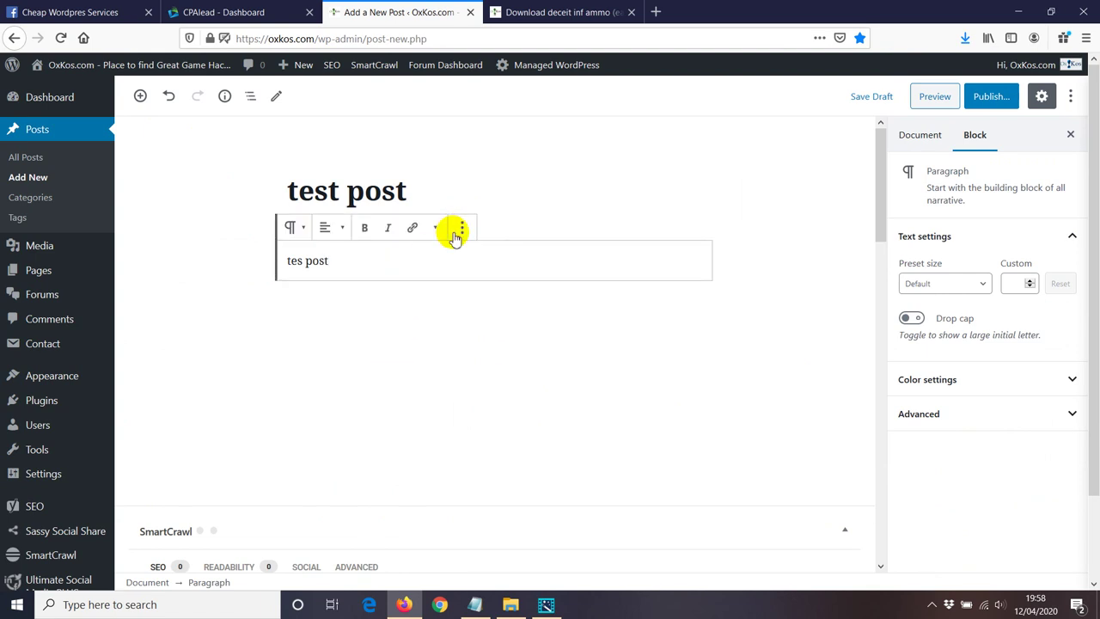
click(347, 187)
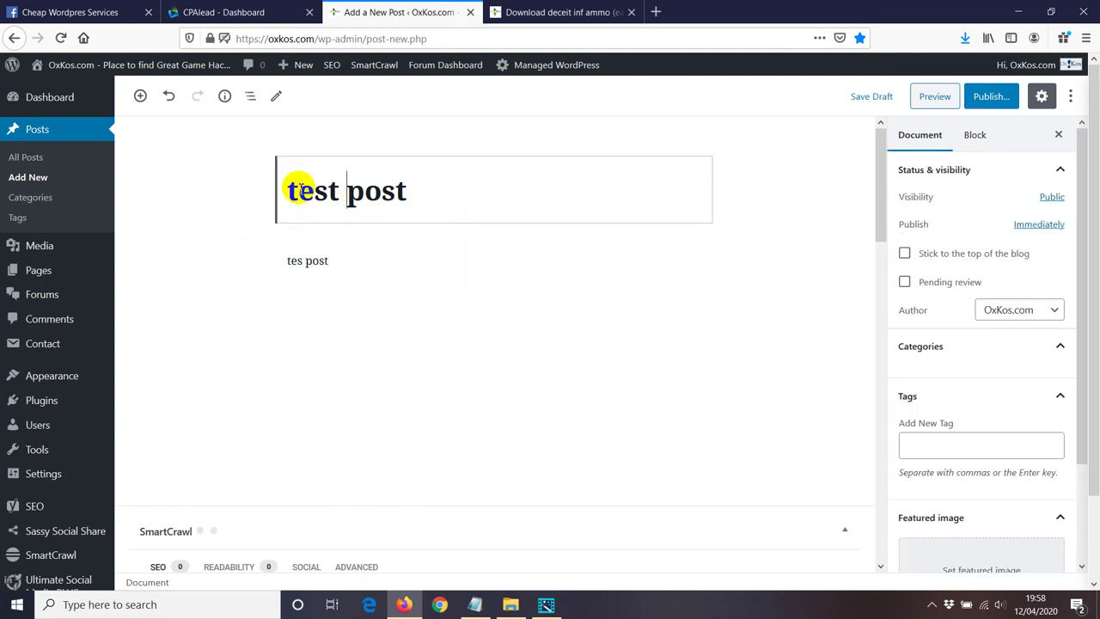
click(370, 267)
key(Return)
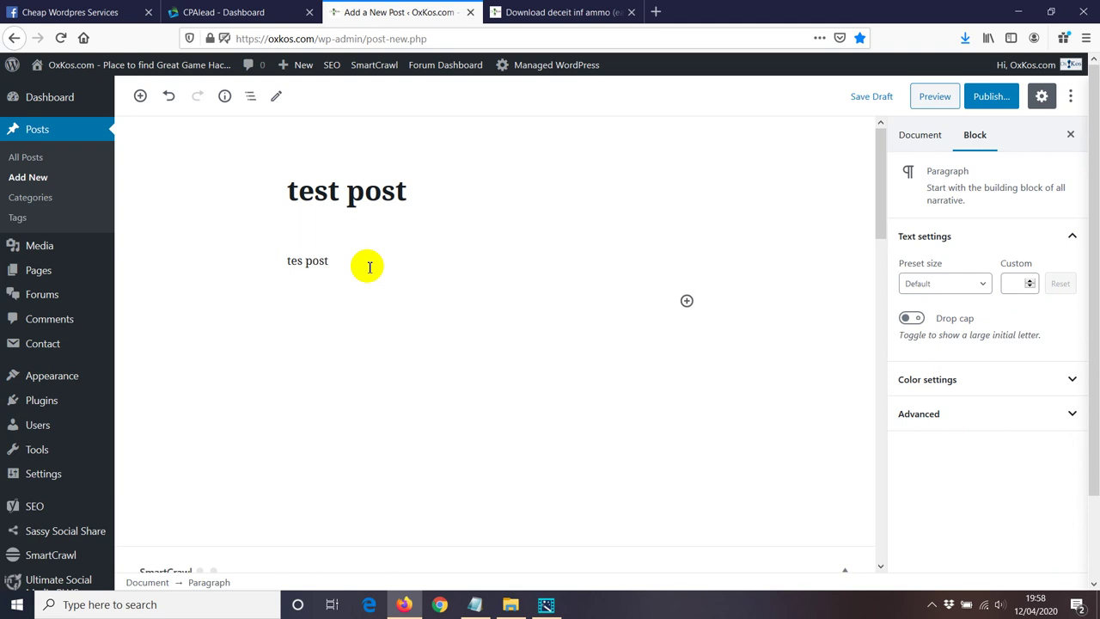
Insert an empty Custom HTML block from the inserter's Most used list
click(687, 302)
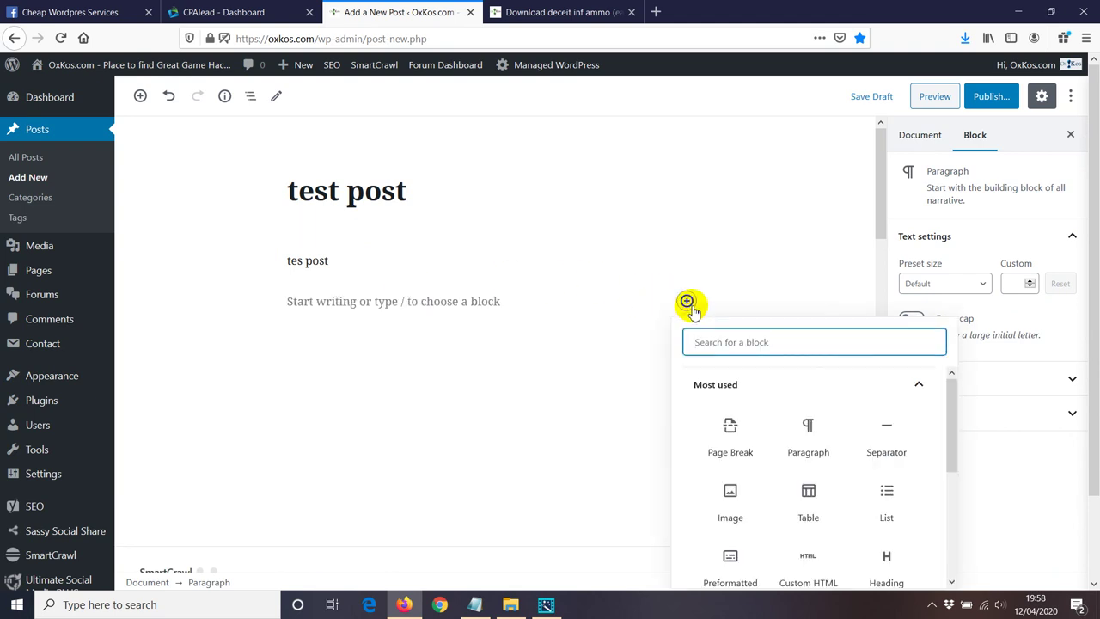
scroll(776, 451, down, 1)
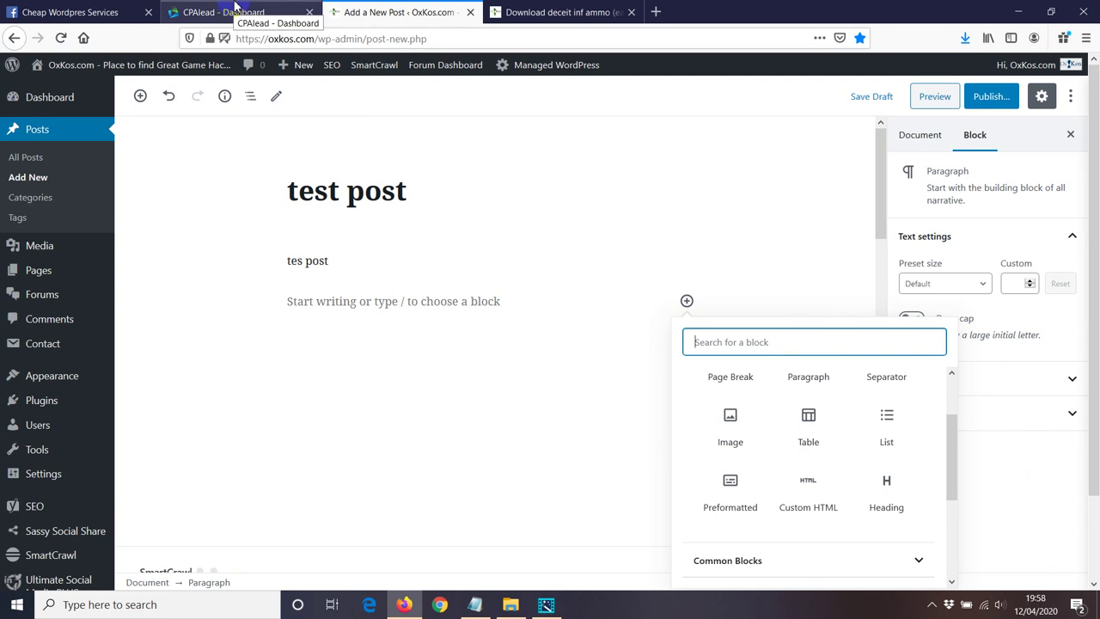
click(791, 490)
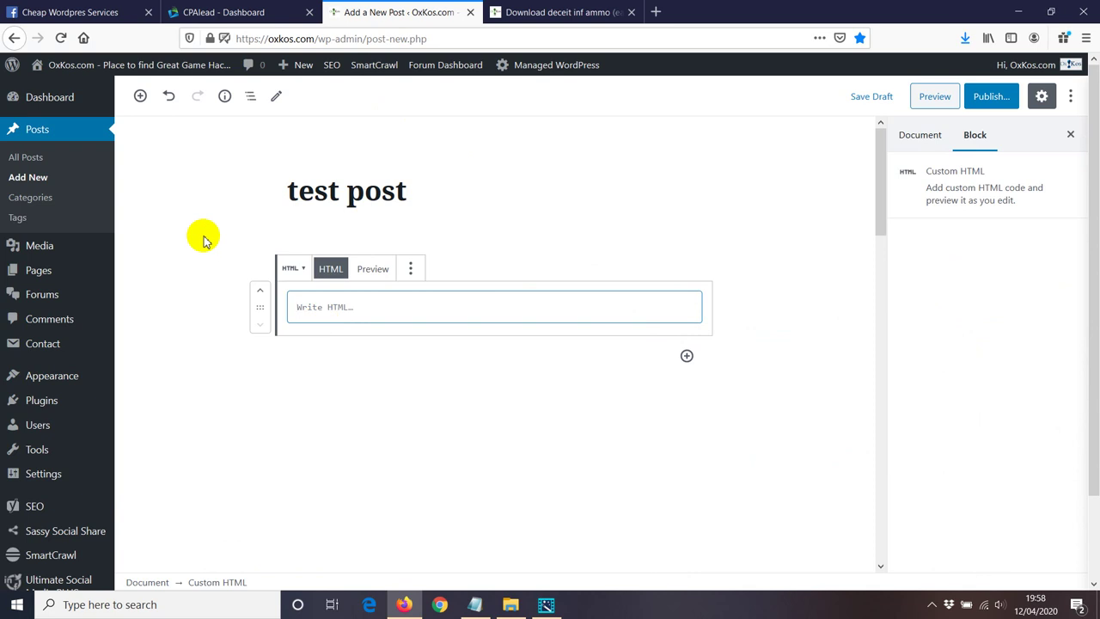
Go to Lockers > Website Locker > Create in CPAlead and browse the locker themes
click(246, 11)
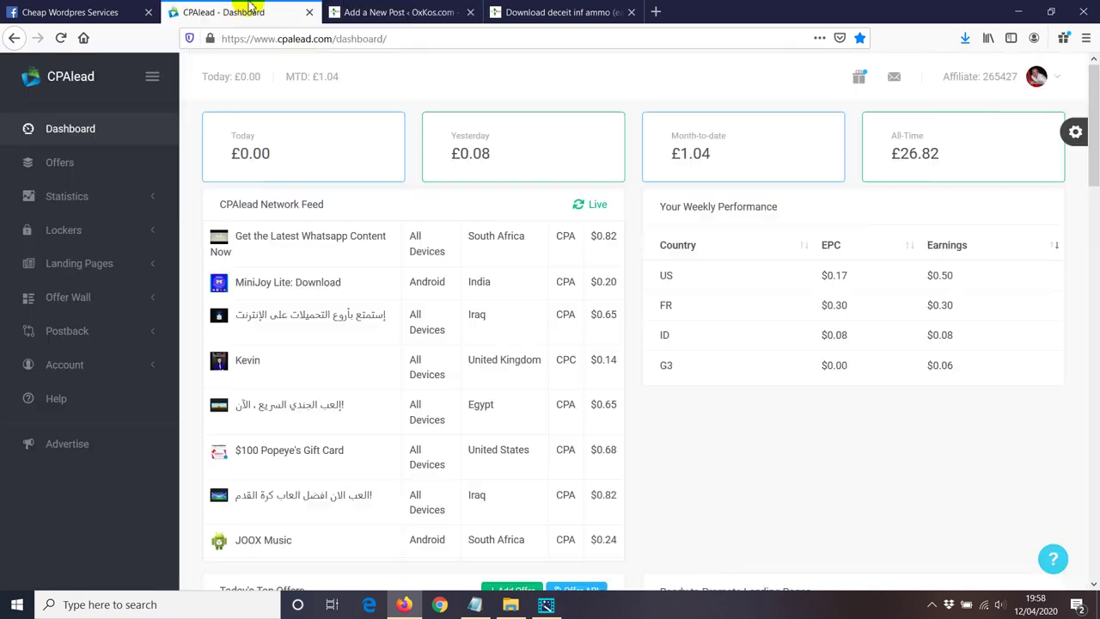
click(68, 232)
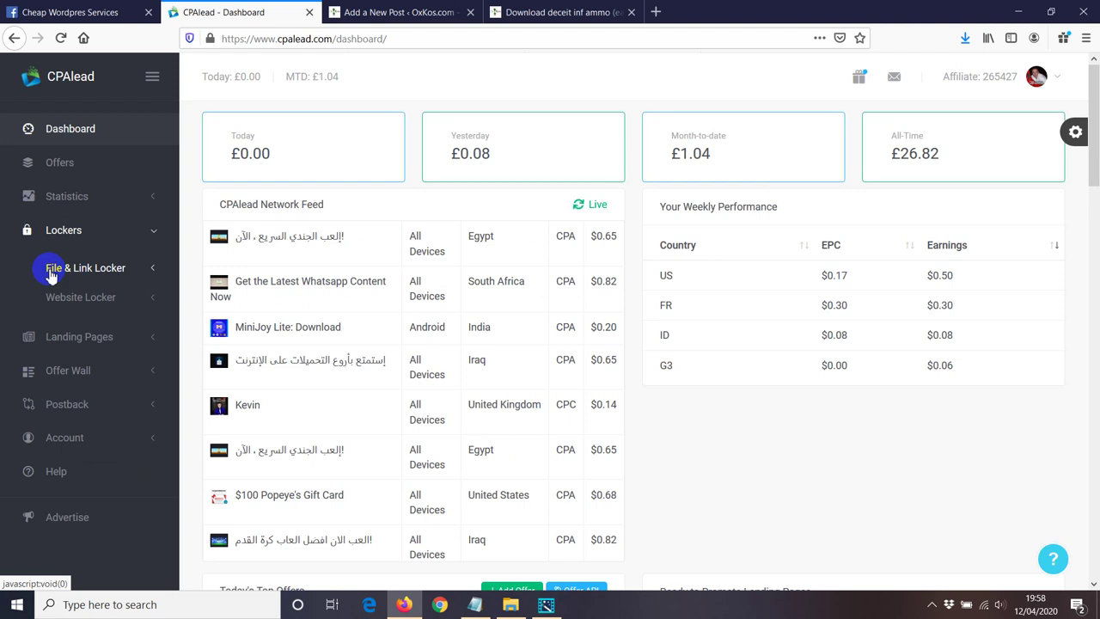
click(177, 301)
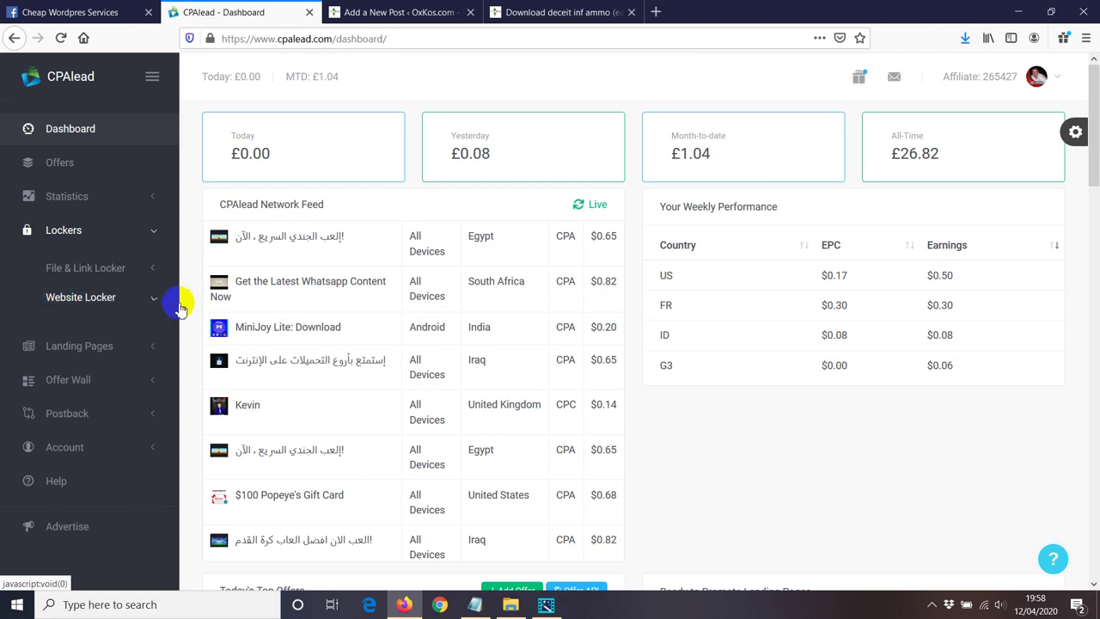
click(72, 334)
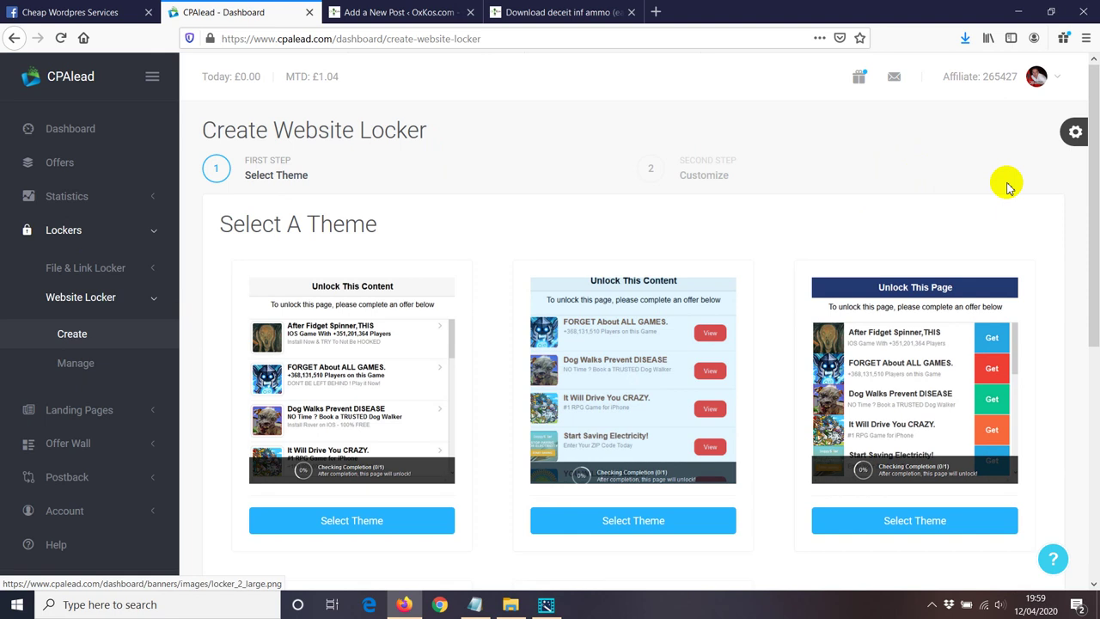
scroll(1023, 206, down, 1)
scroll(1042, 229, down, 2)
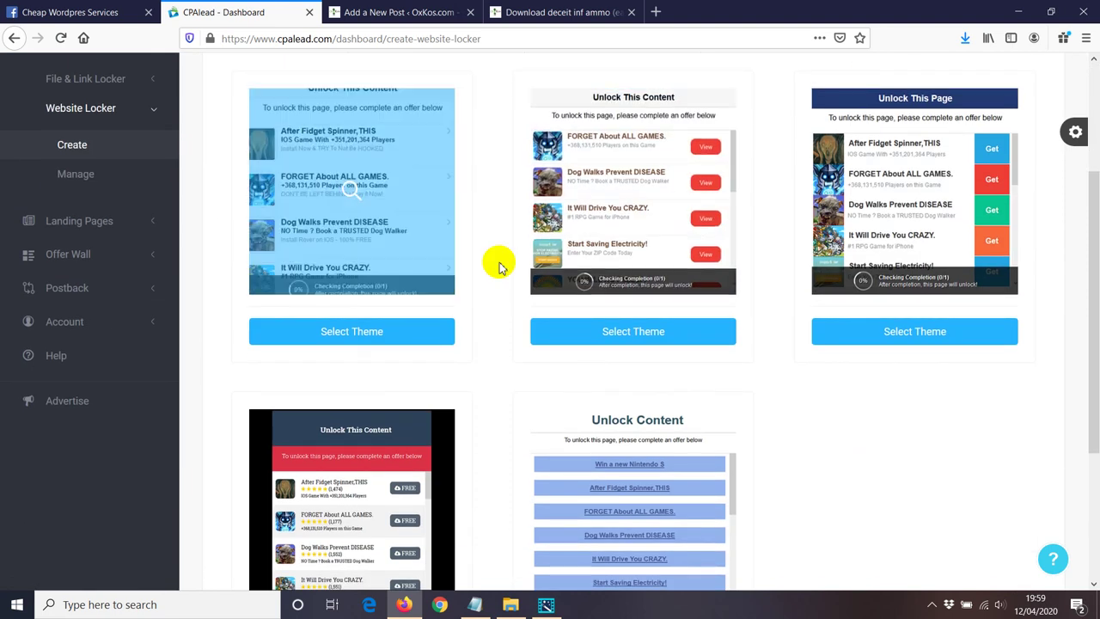
Select the first locker theme and fill in the required Locker Name as 'test2'
click(363, 330)
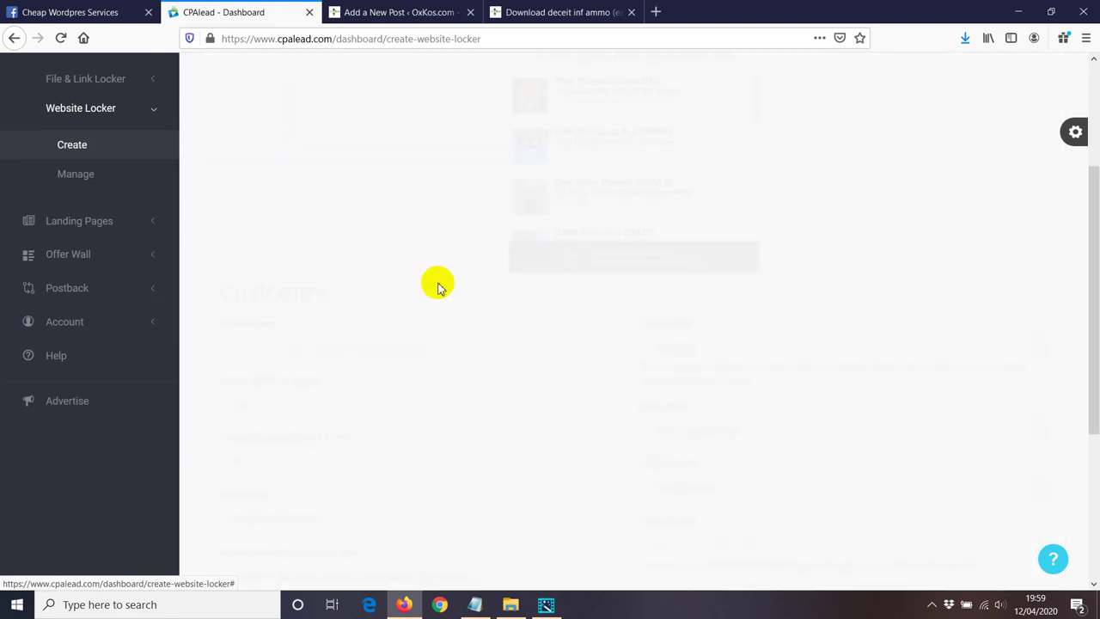
scroll(418, 277, down, 3)
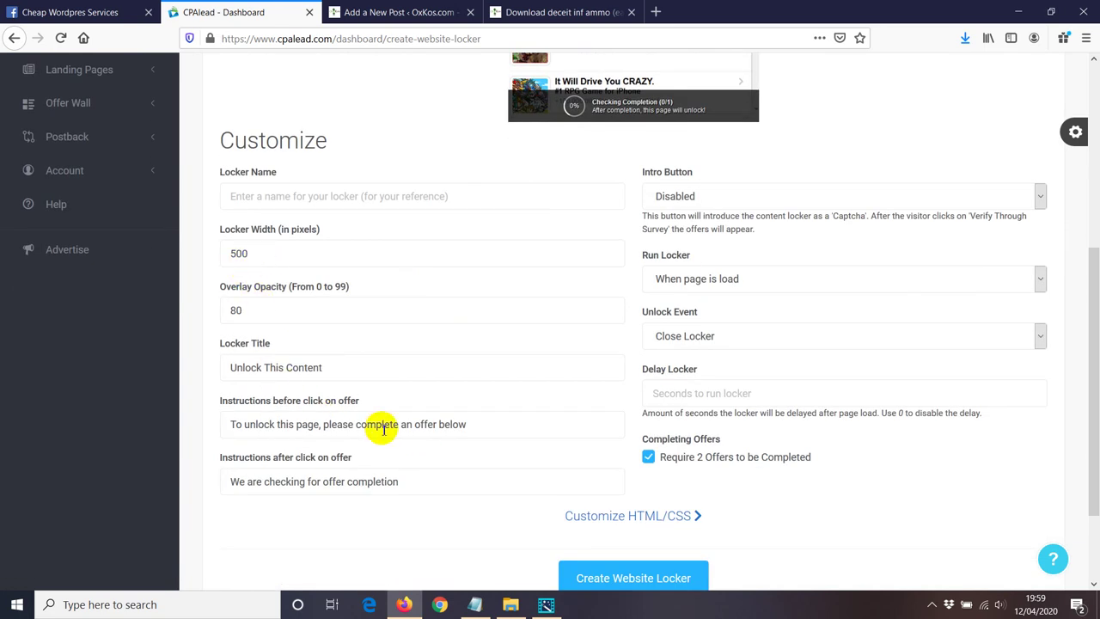
scroll(413, 421, down, 2)
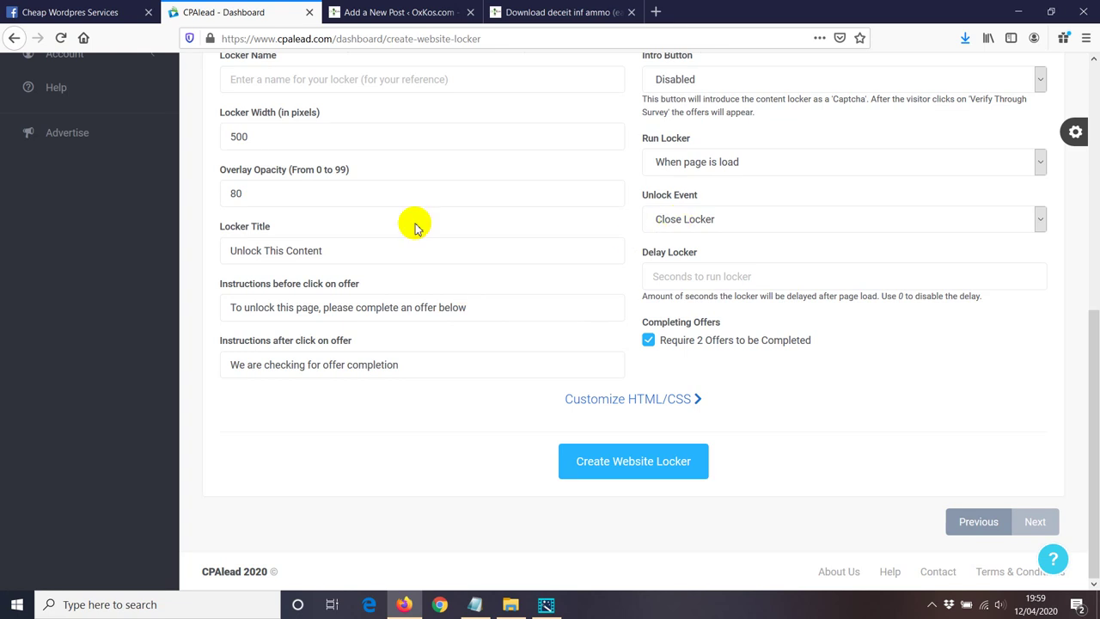
click(590, 466)
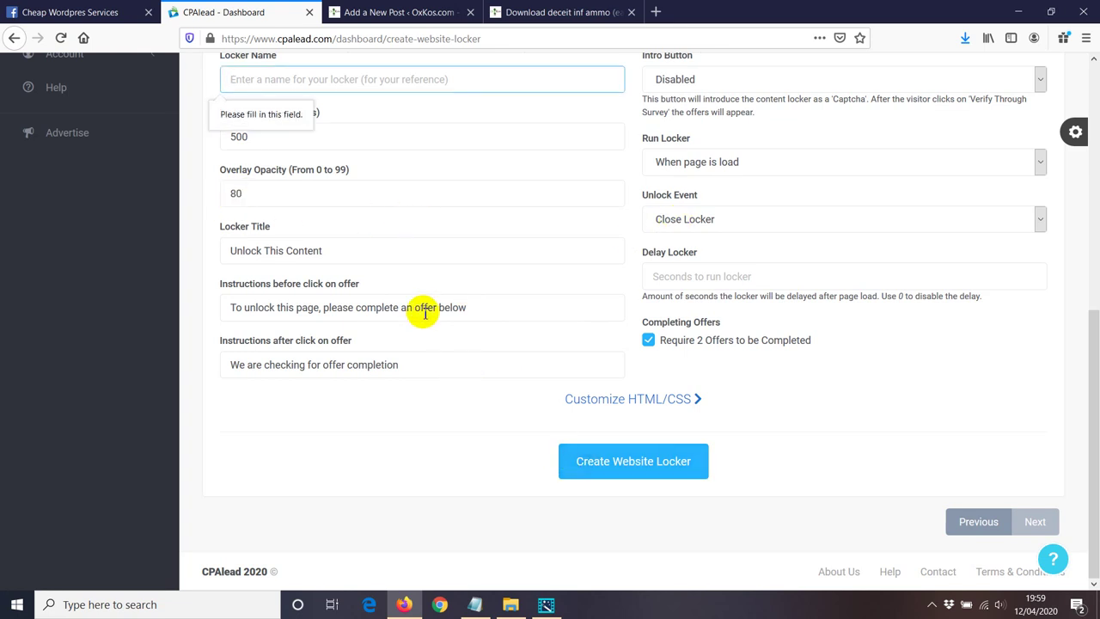
click(277, 78)
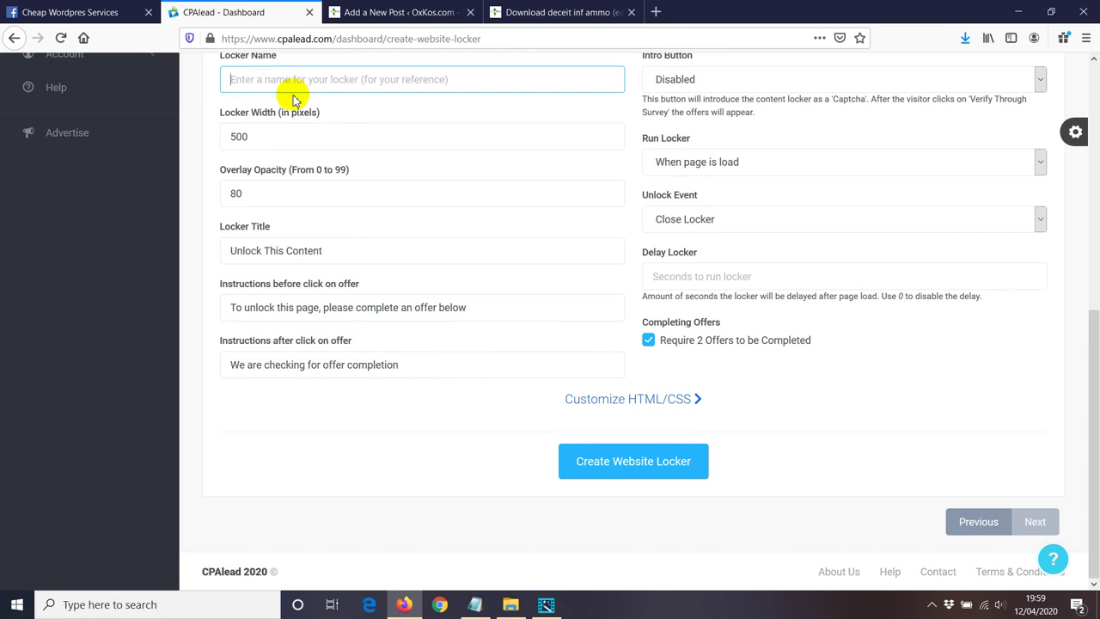
text(test2)
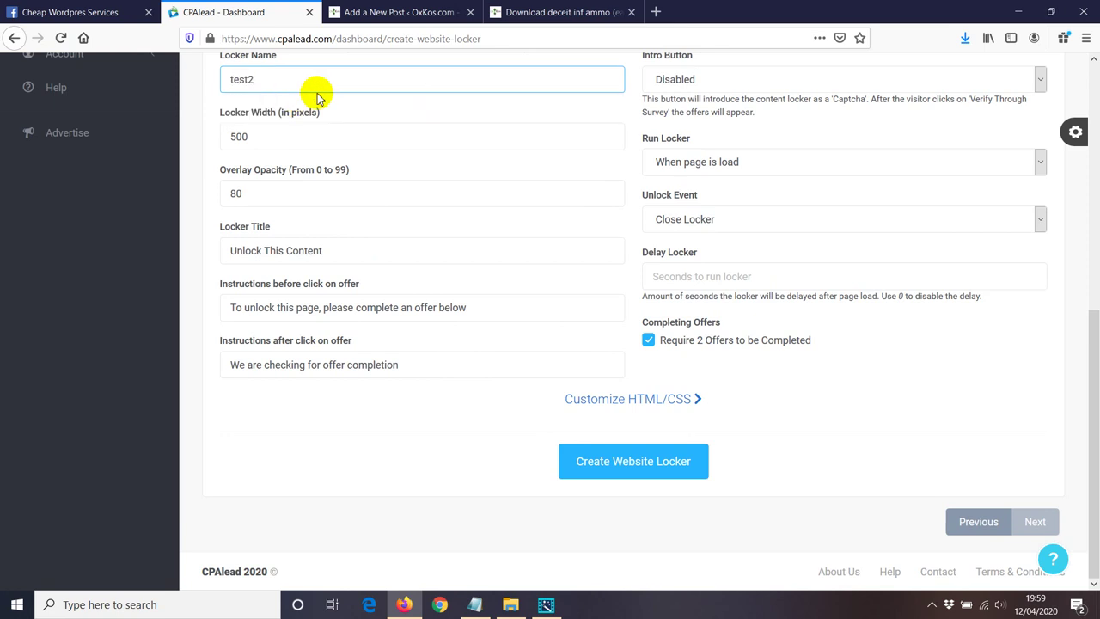
Create the test2 locker and copy its generated JavaScript embed code
click(568, 461)
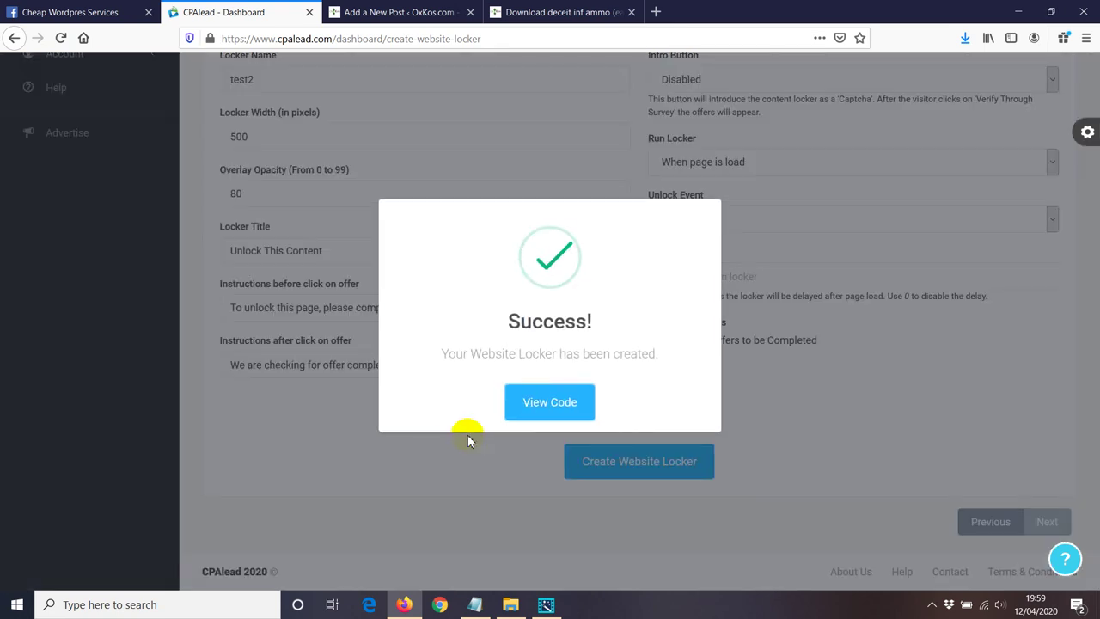
click(523, 402)
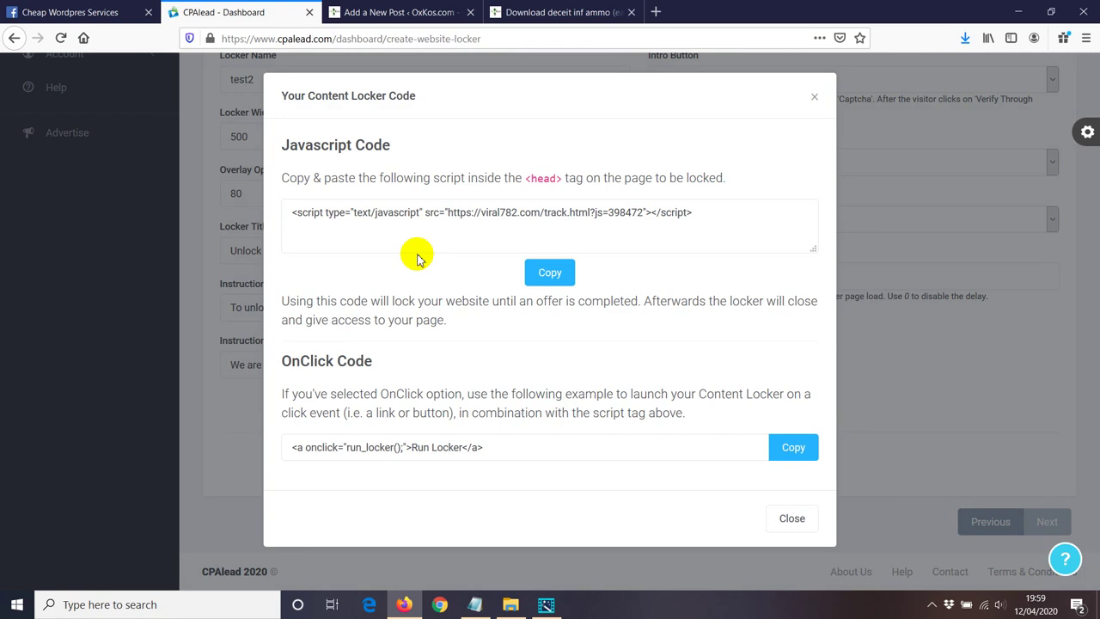
click(550, 275)
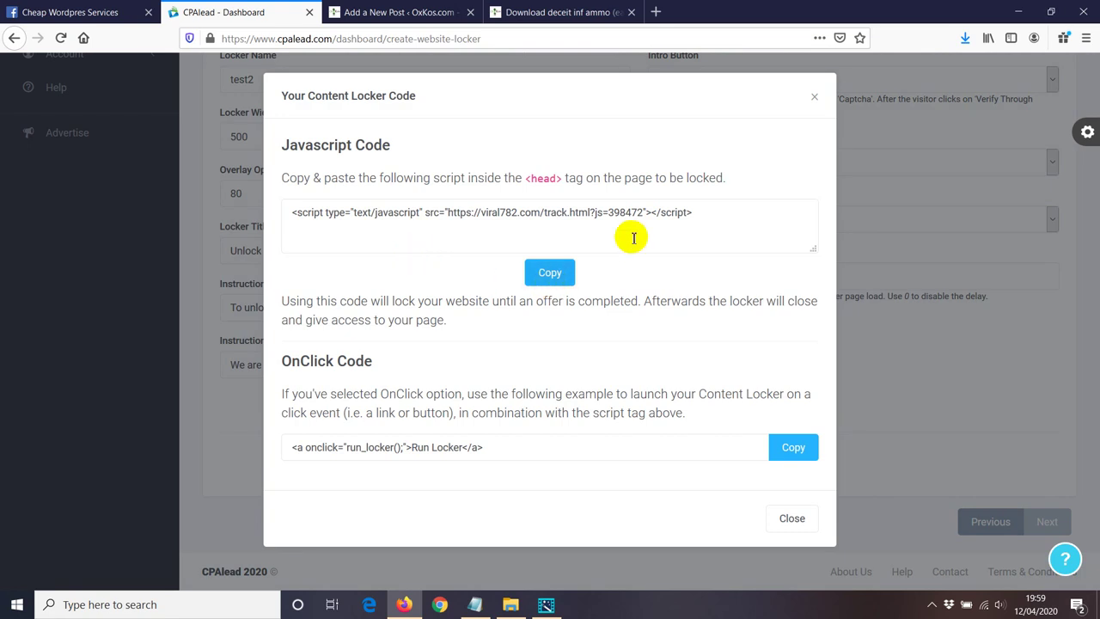
drag(703, 213, 292, 213)
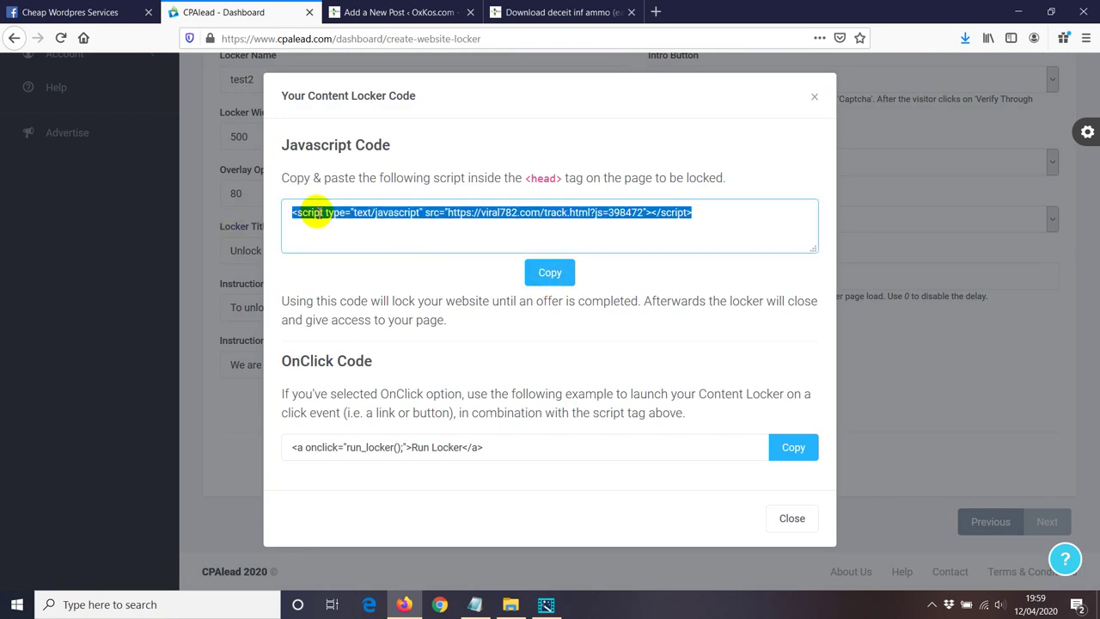
right_click(319, 214)
click(344, 250)
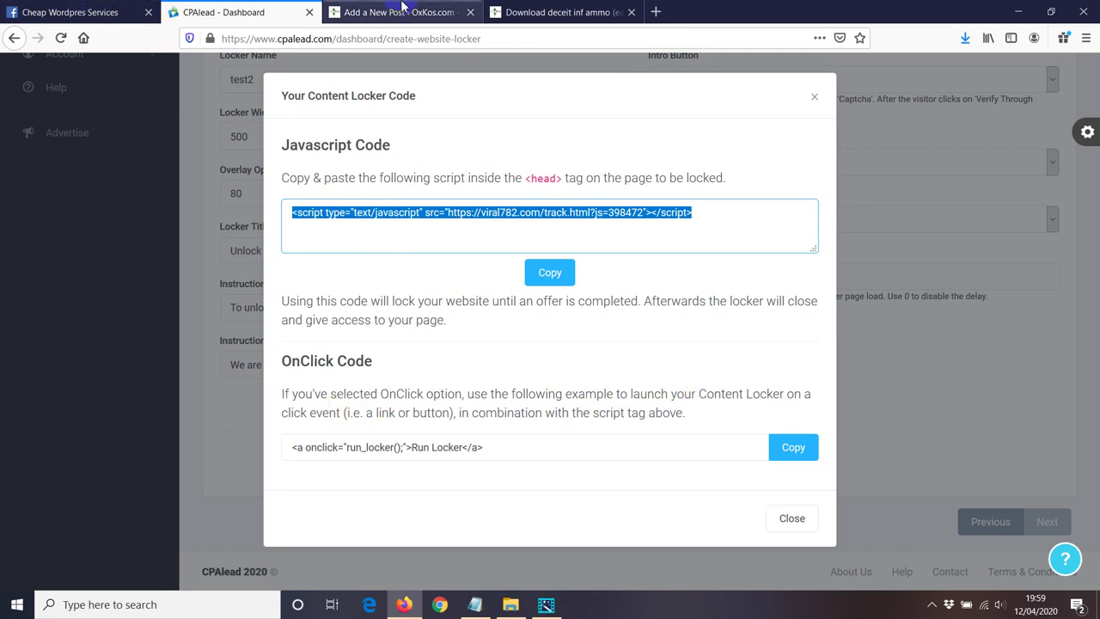
Return to the WordPress test post and place the cursor in the empty Custom HTML block
click(516, 12)
click(398, 12)
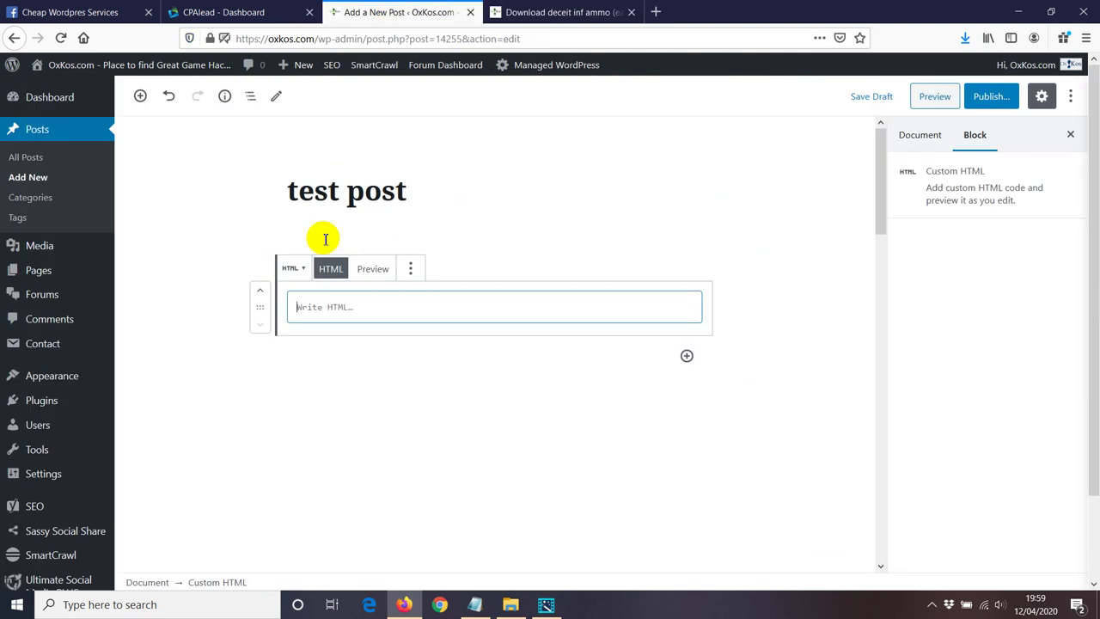
click(311, 309)
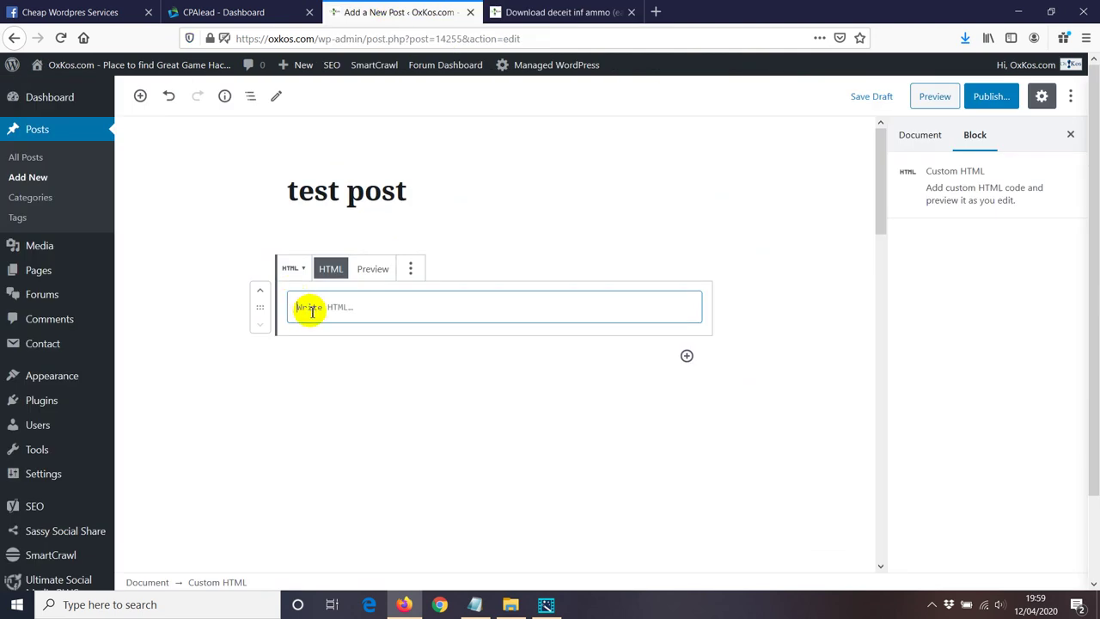
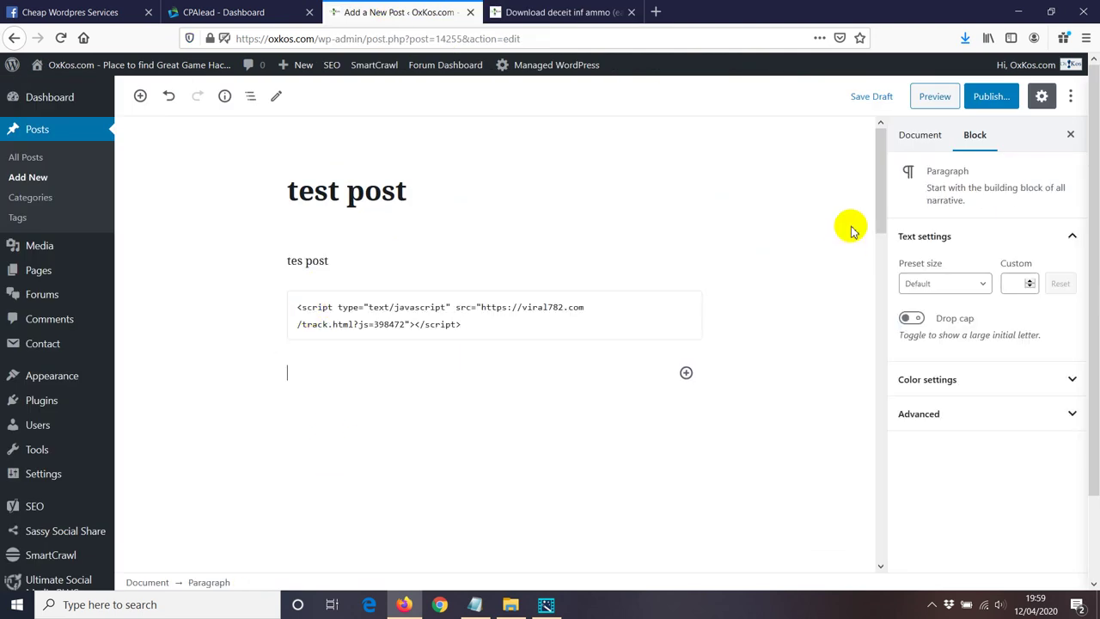
click(990, 96)
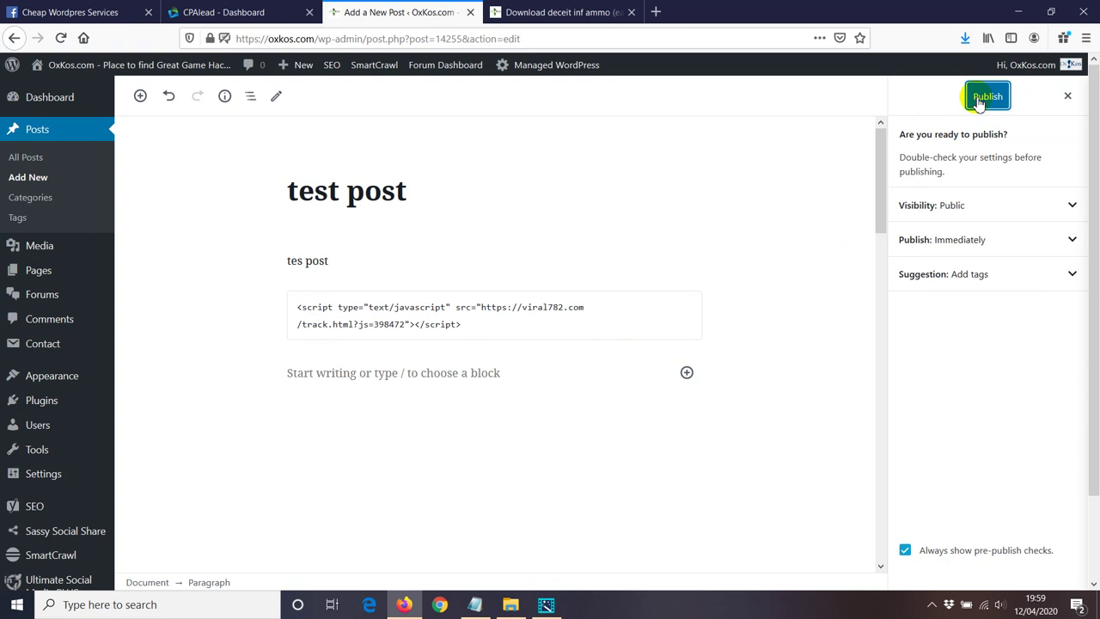
click(985, 97)
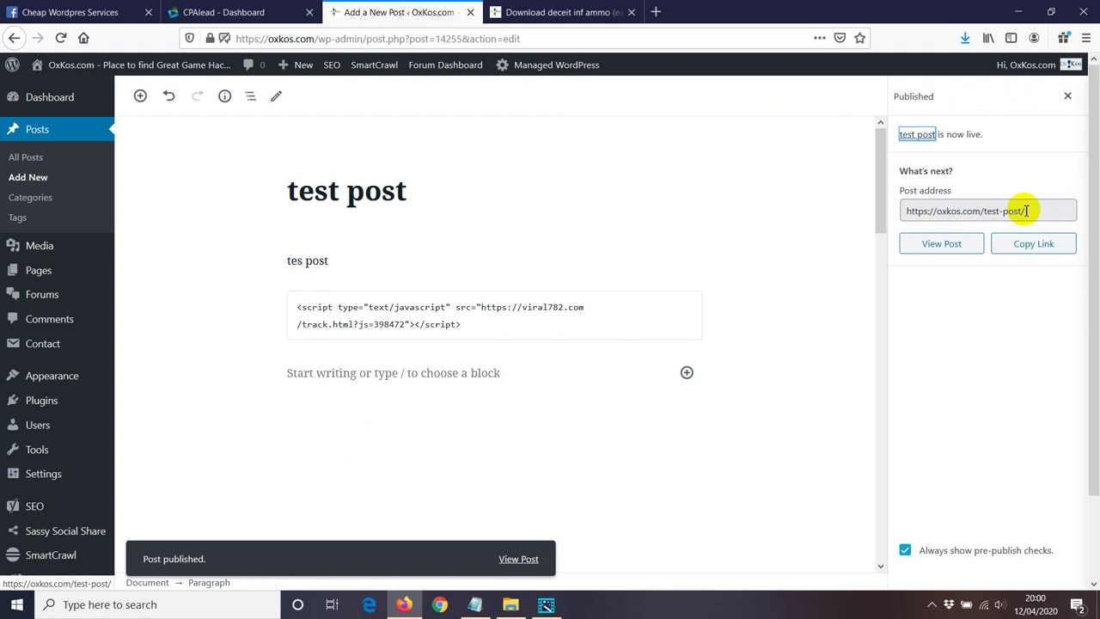
click(938, 214)
click(939, 213)
drag(891, 210, 1039, 211)
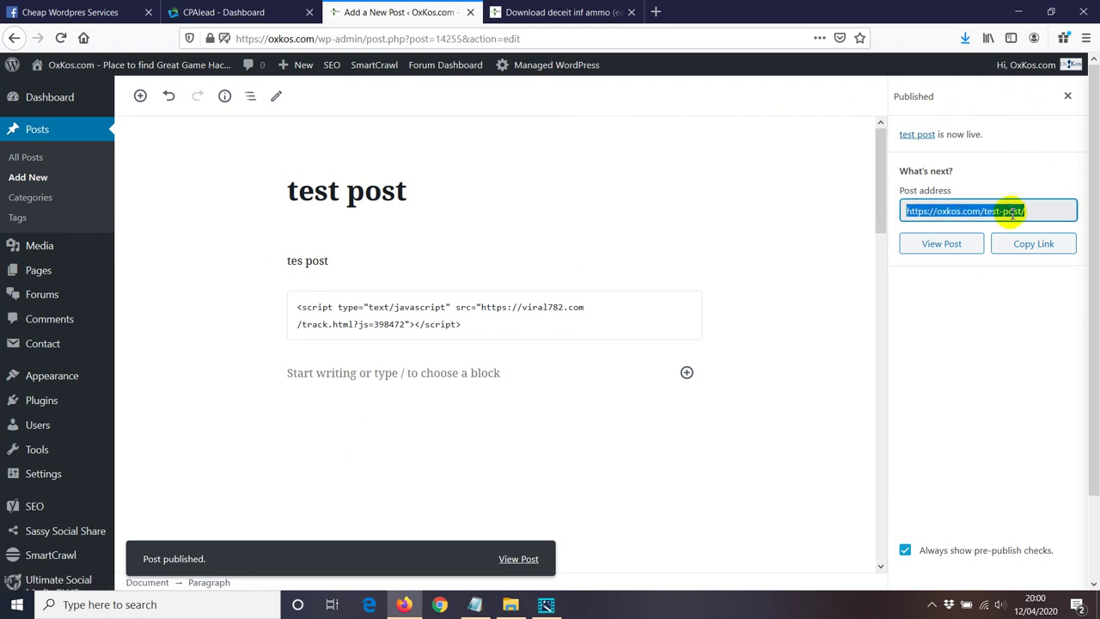
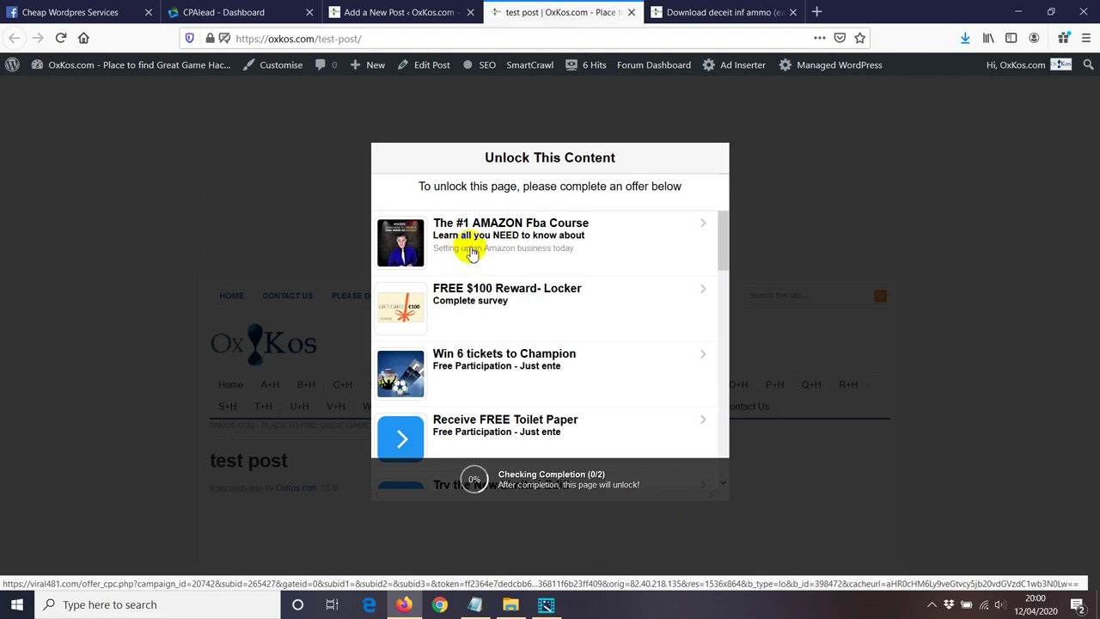
Glance at the post editor, then go back to the live test post and select its 'test-post/' address
click(370, 12)
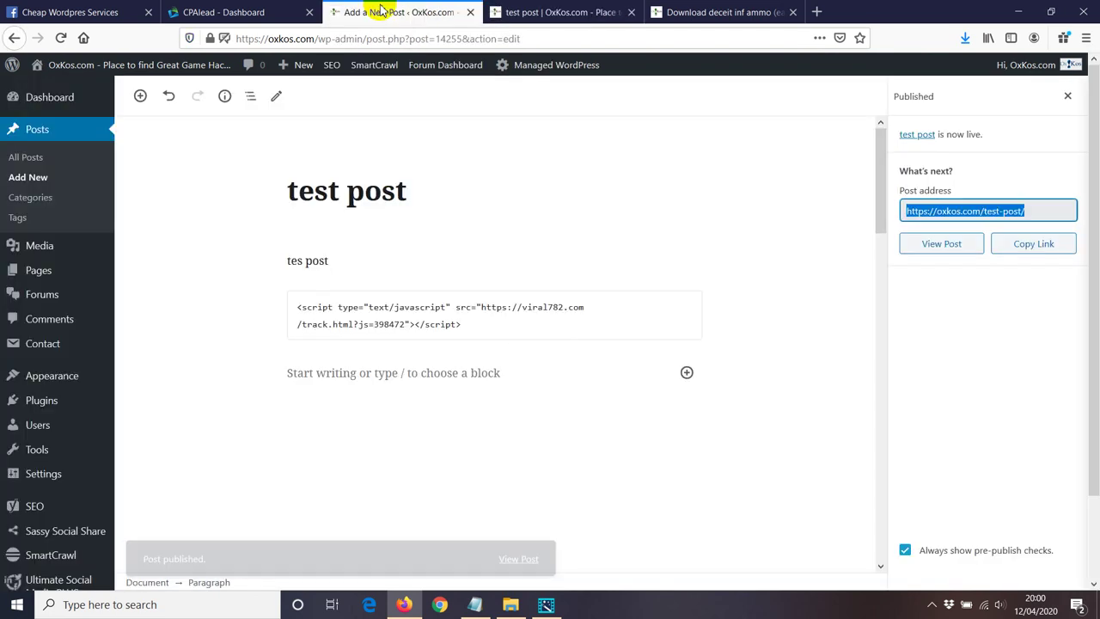
click(516, 12)
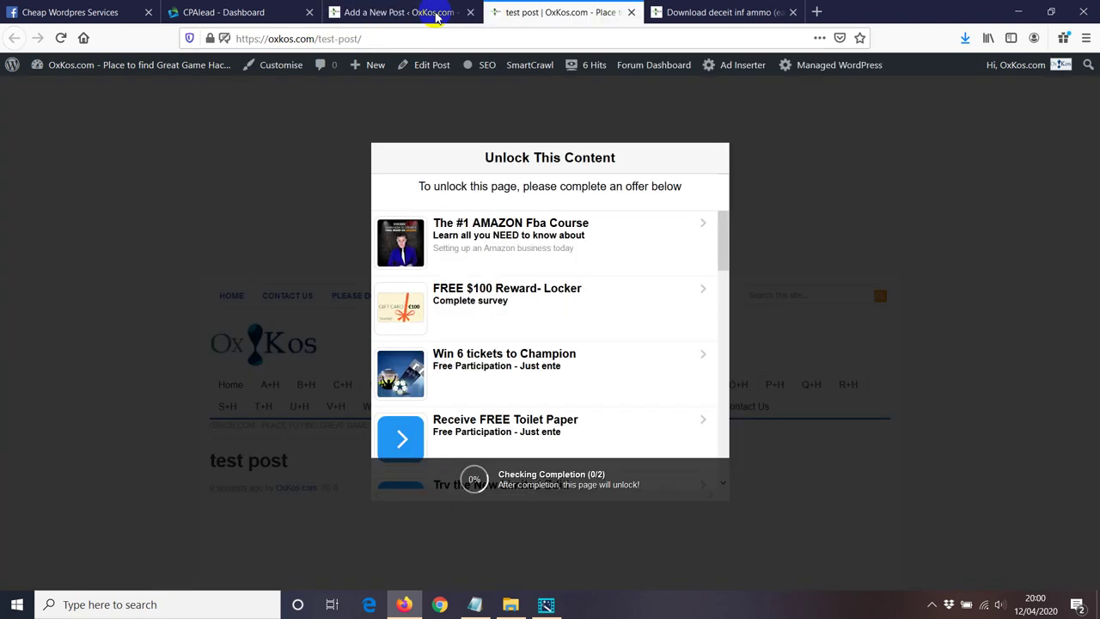
click(323, 39)
Remove 'test-post/' from the address to load the OxKos home page
drag(318, 39, 376, 42)
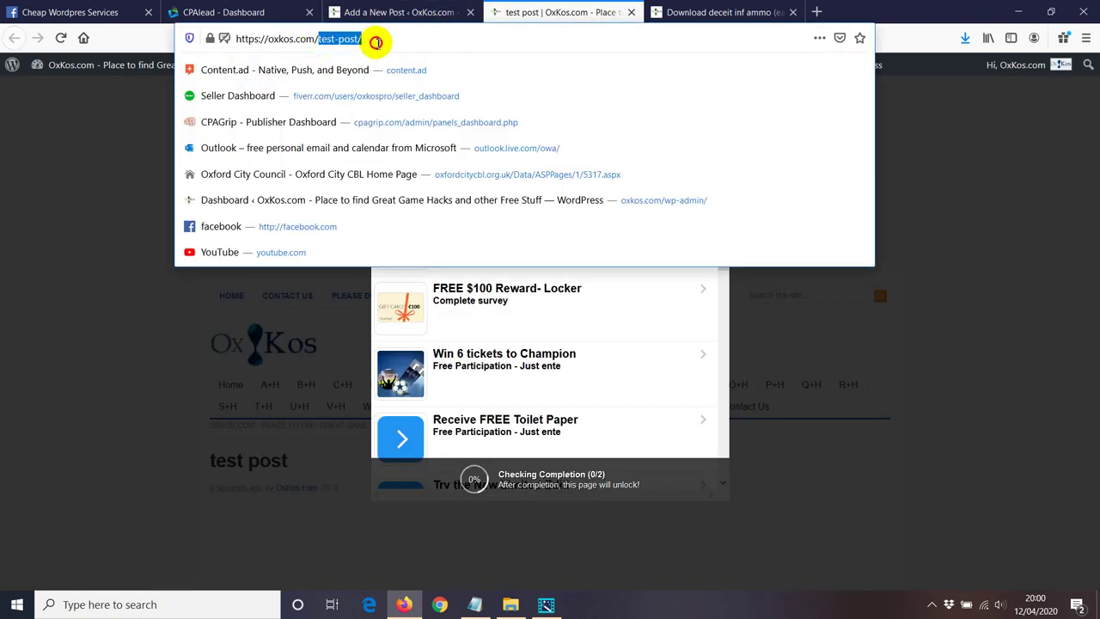
key(BackSpace)
key(Return)
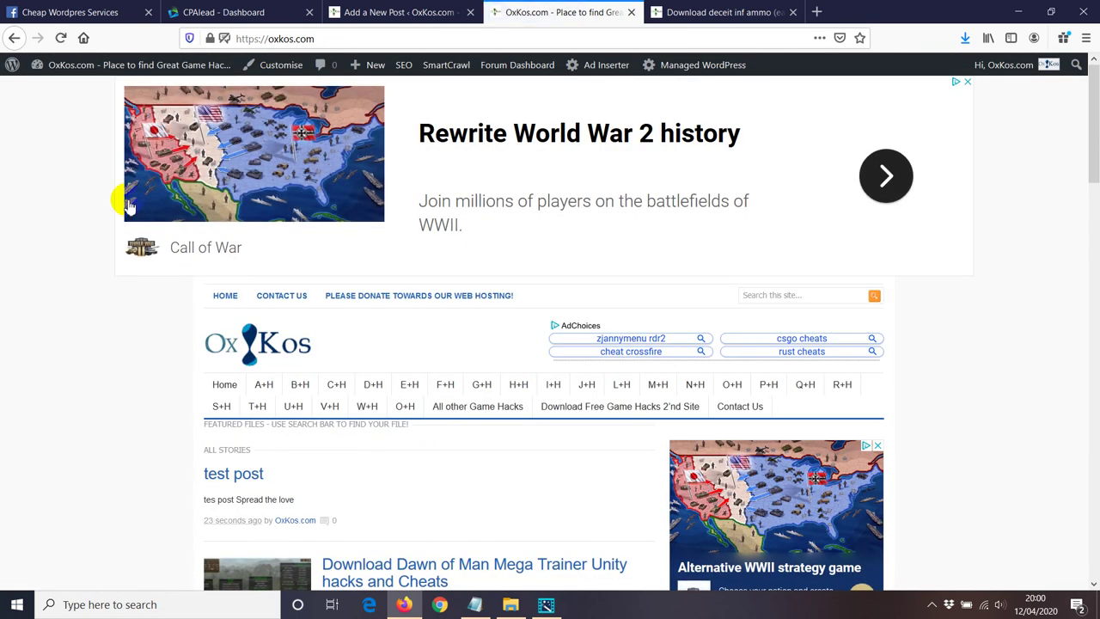
Open the Dawn of Man trainer post to confirm it has no unlock overlay, then return home
scroll(89, 363, down, 10)
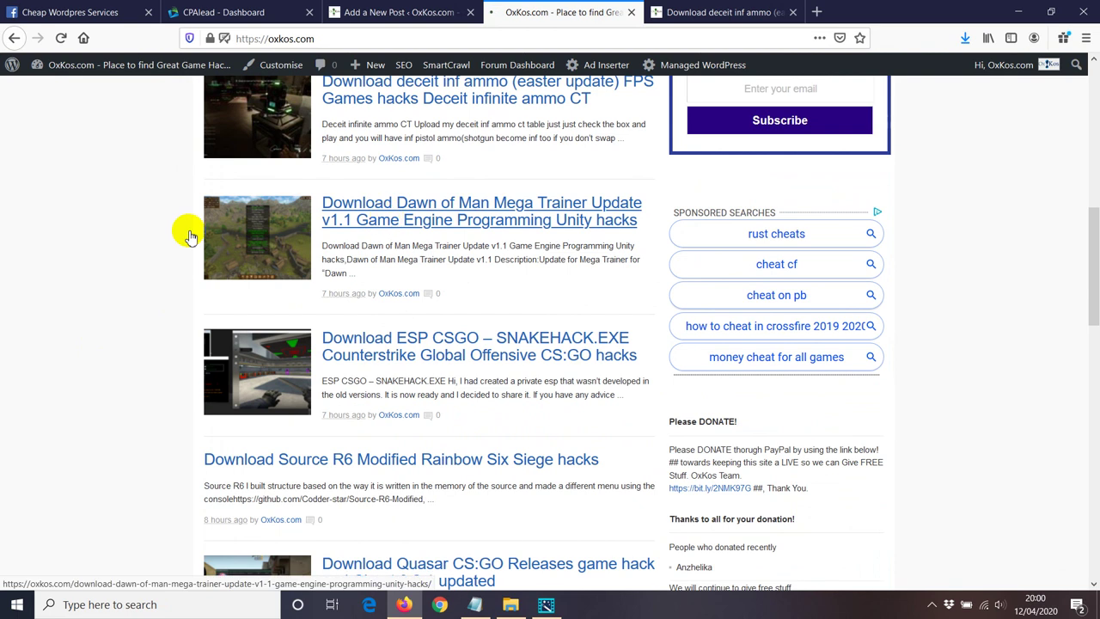
click(190, 237)
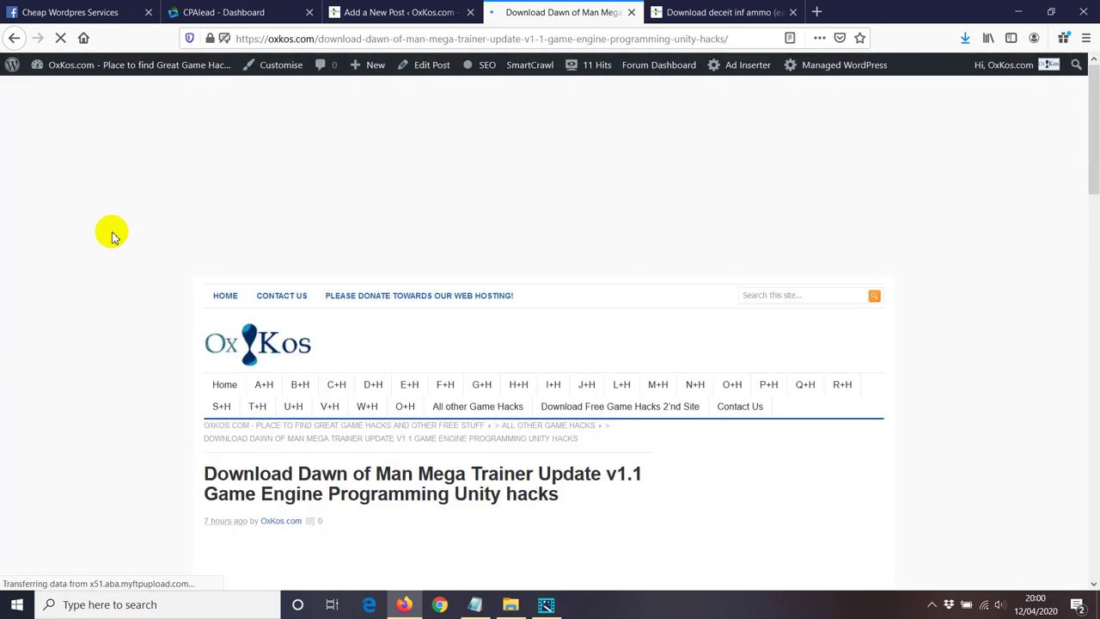
scroll(112, 234, down, 10)
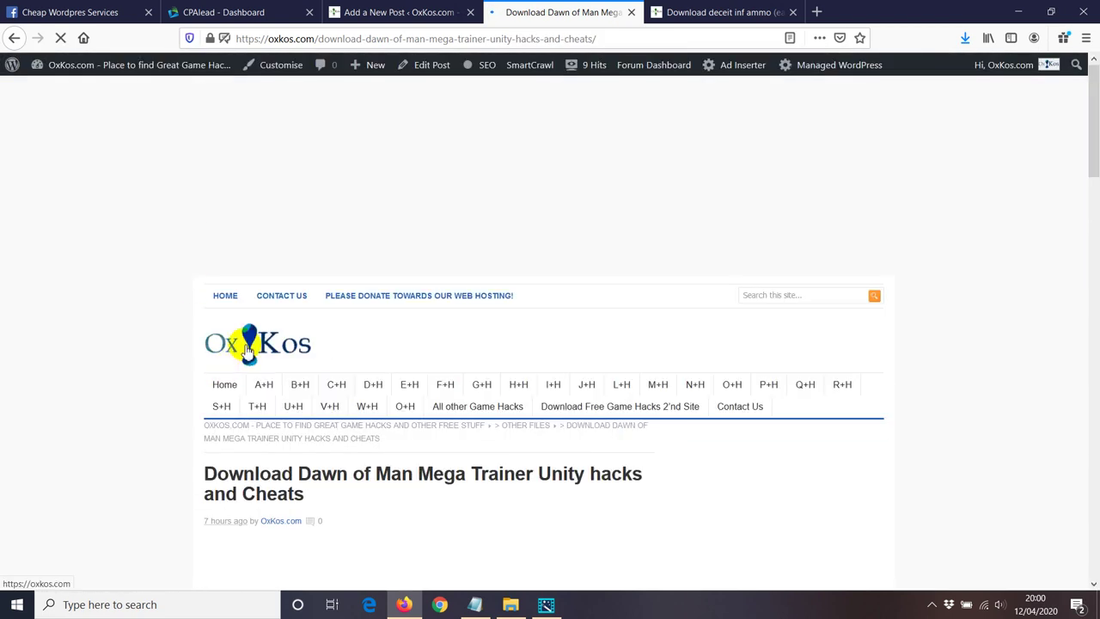
key(alt+Home)
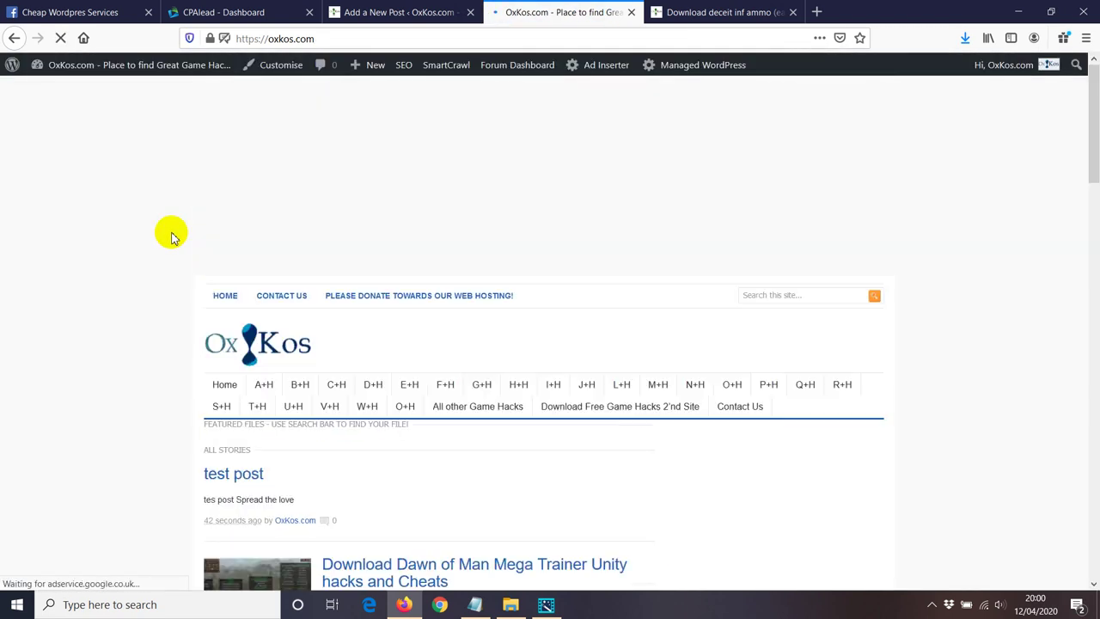
Open 'test post' in a new tab and scroll the Unlock This Content offer list
right_click(245, 285)
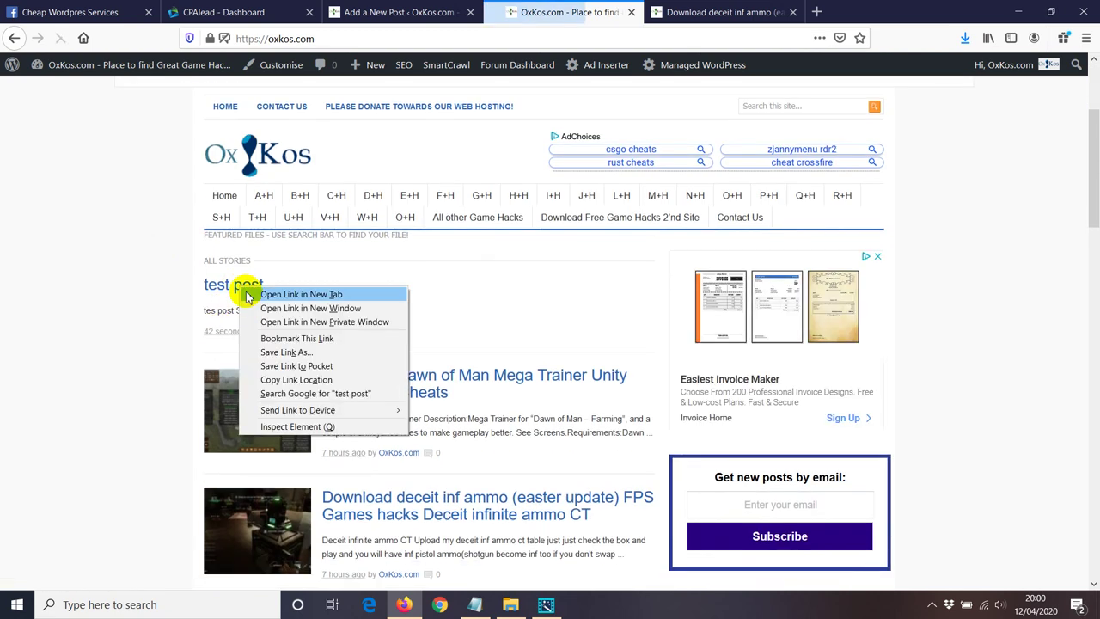
click(284, 293)
click(705, 12)
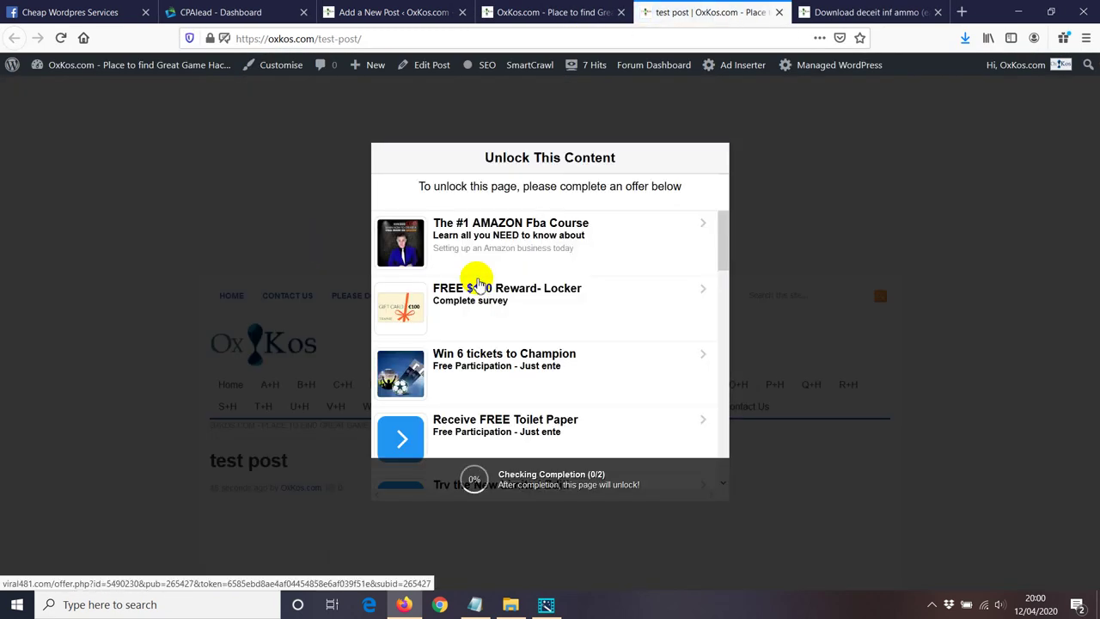
drag(731, 220, 708, 228)
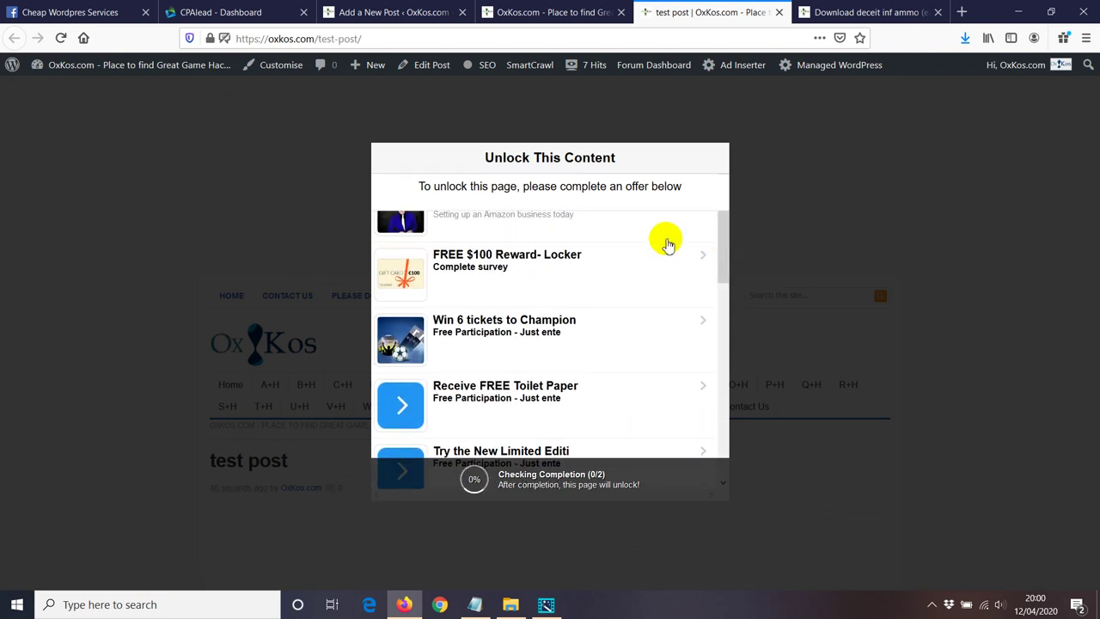